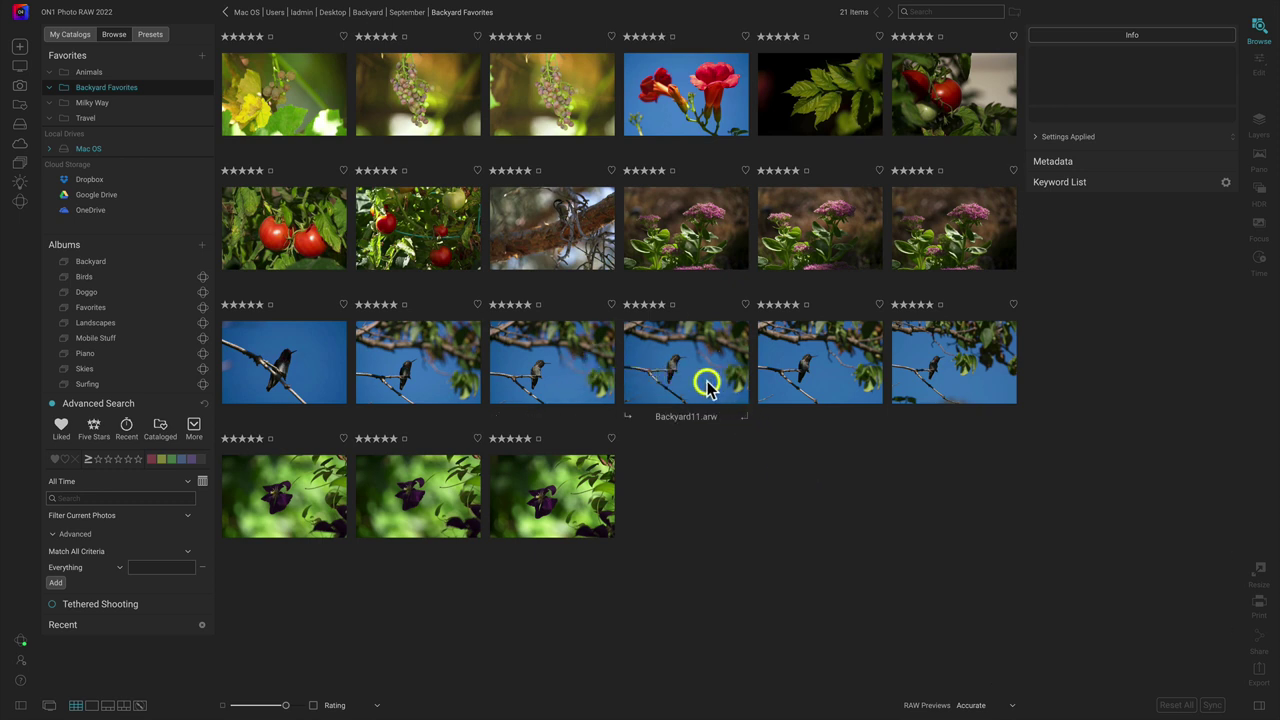
Step: Open the photo Backyard11.arw for editing in Develop
left_click(679, 362)
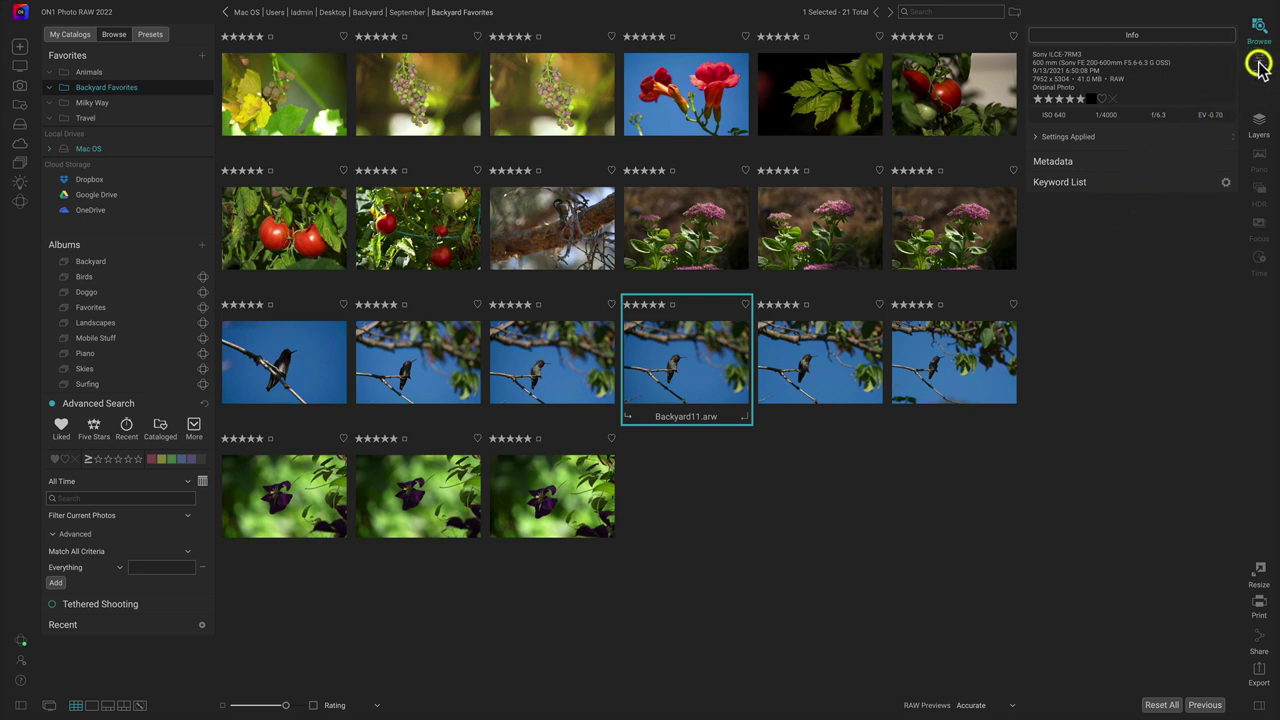
mouse_move(1262, 62)
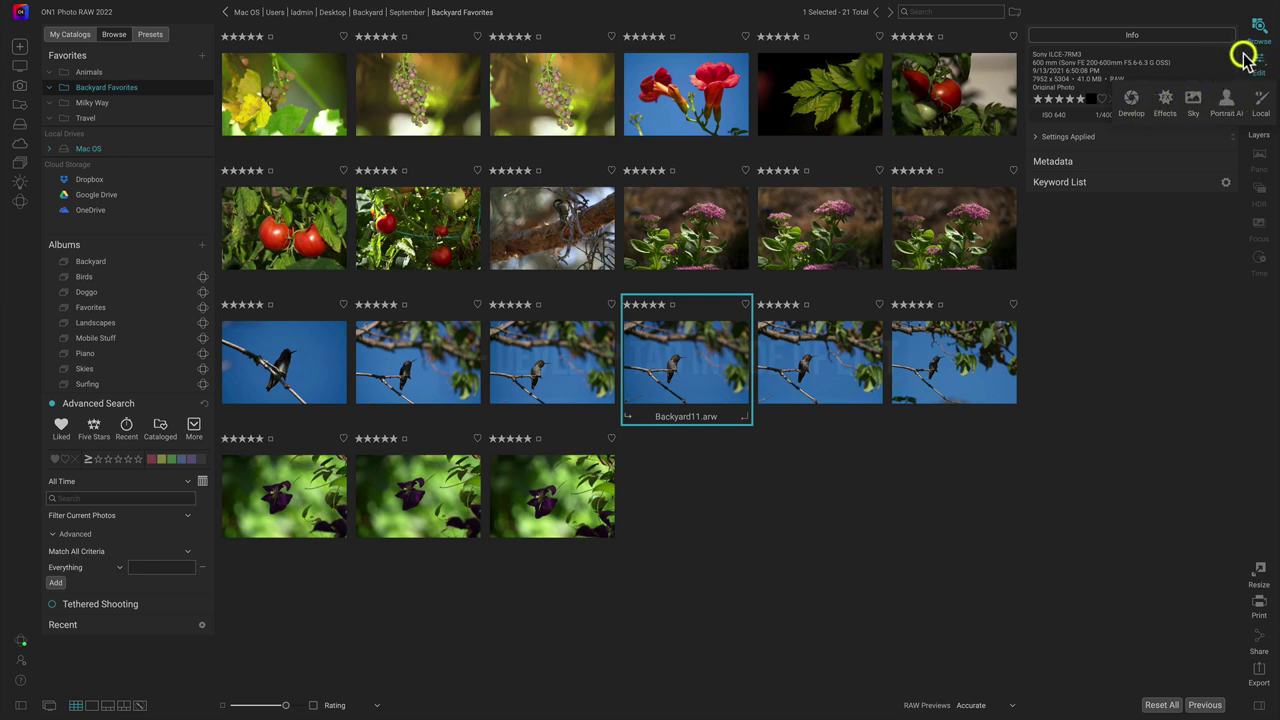
key("d")
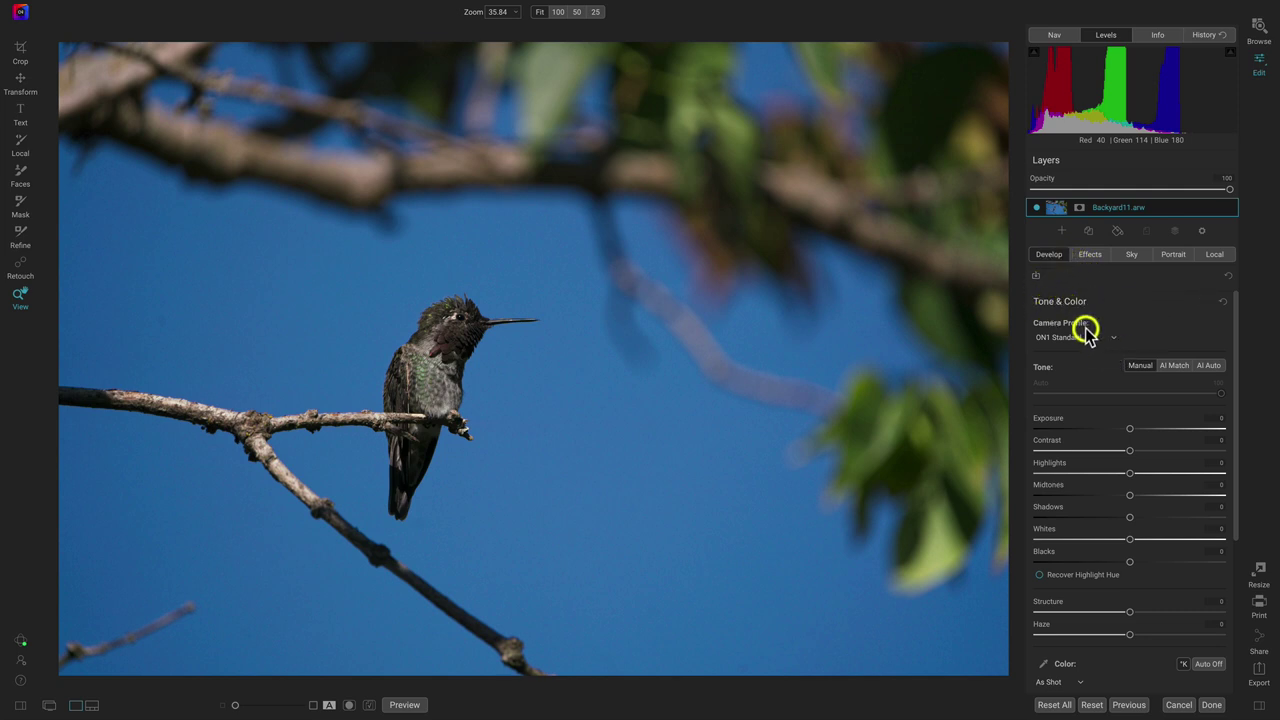
scroll(1083, 348, "down", 3)
scroll(1083, 348, "down", 1)
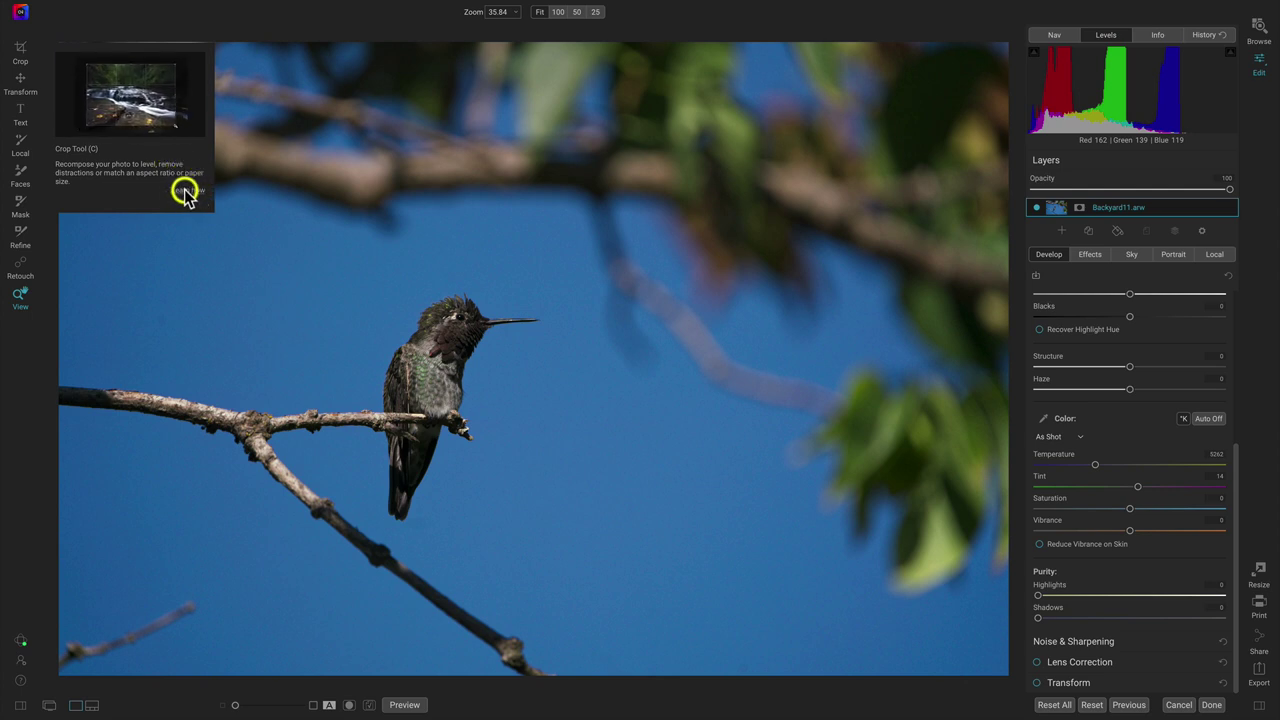
Step: Set up a crop with the Original Ratio preset, tightening and repositioning it so the hummingbird sits on the left third line
left_click(21, 52)
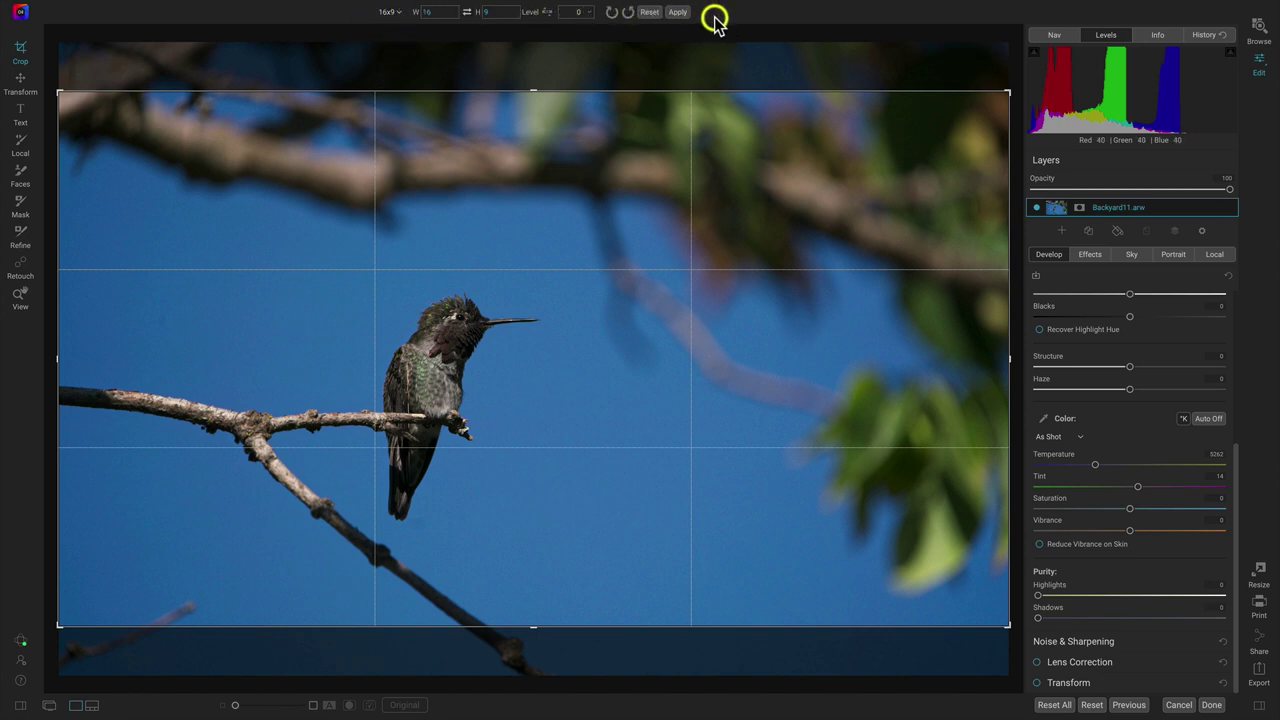
left_click(398, 14)
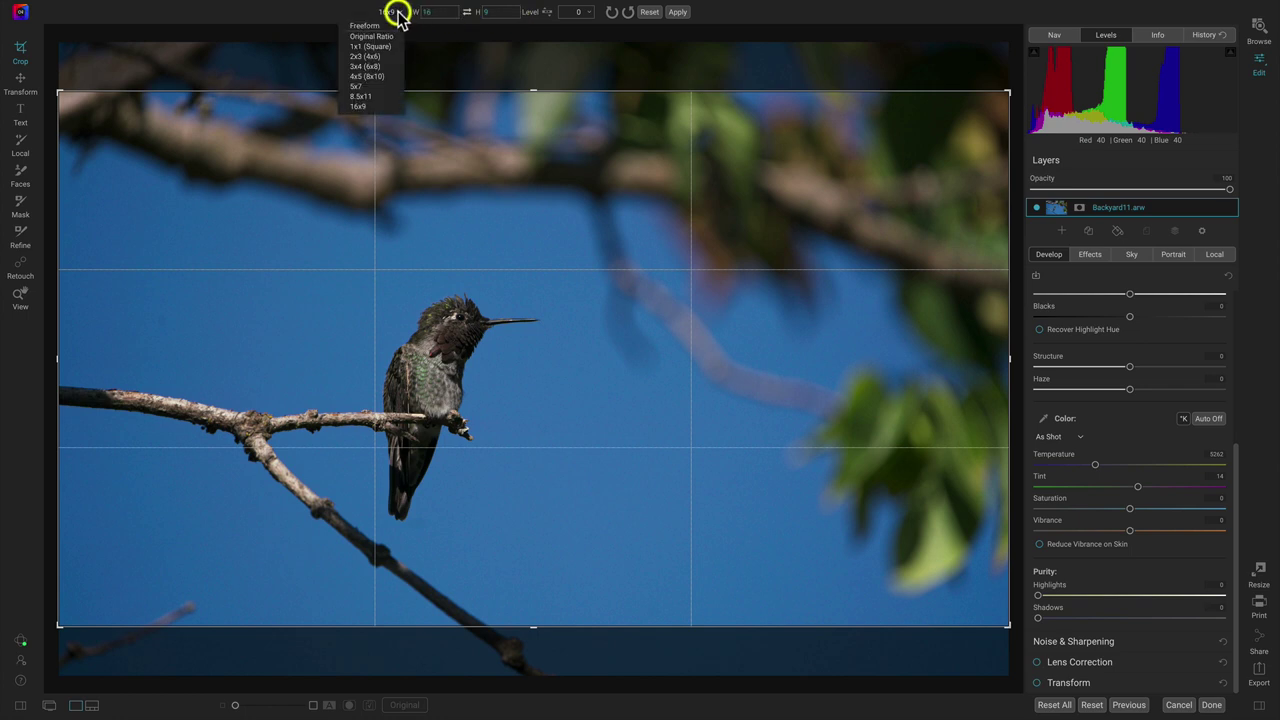
left_click(468, 13)
left_click(456, 11)
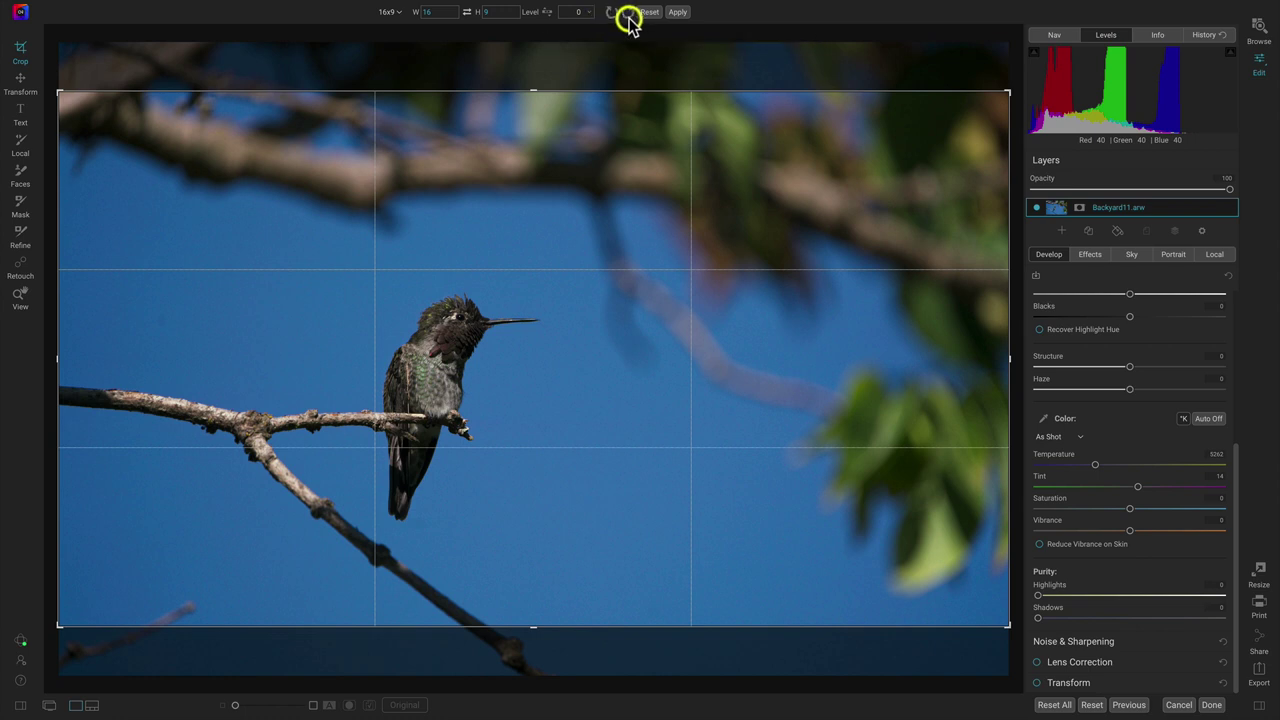
left_click(393, 12)
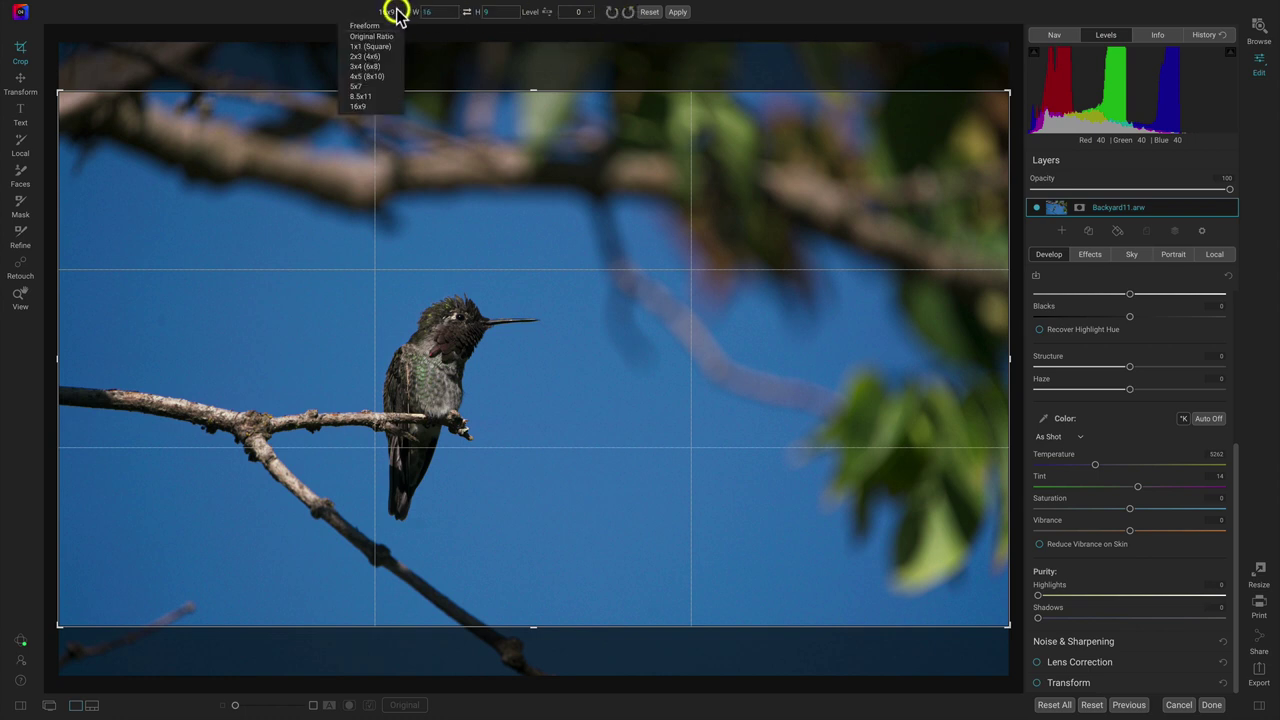
left_click(372, 36)
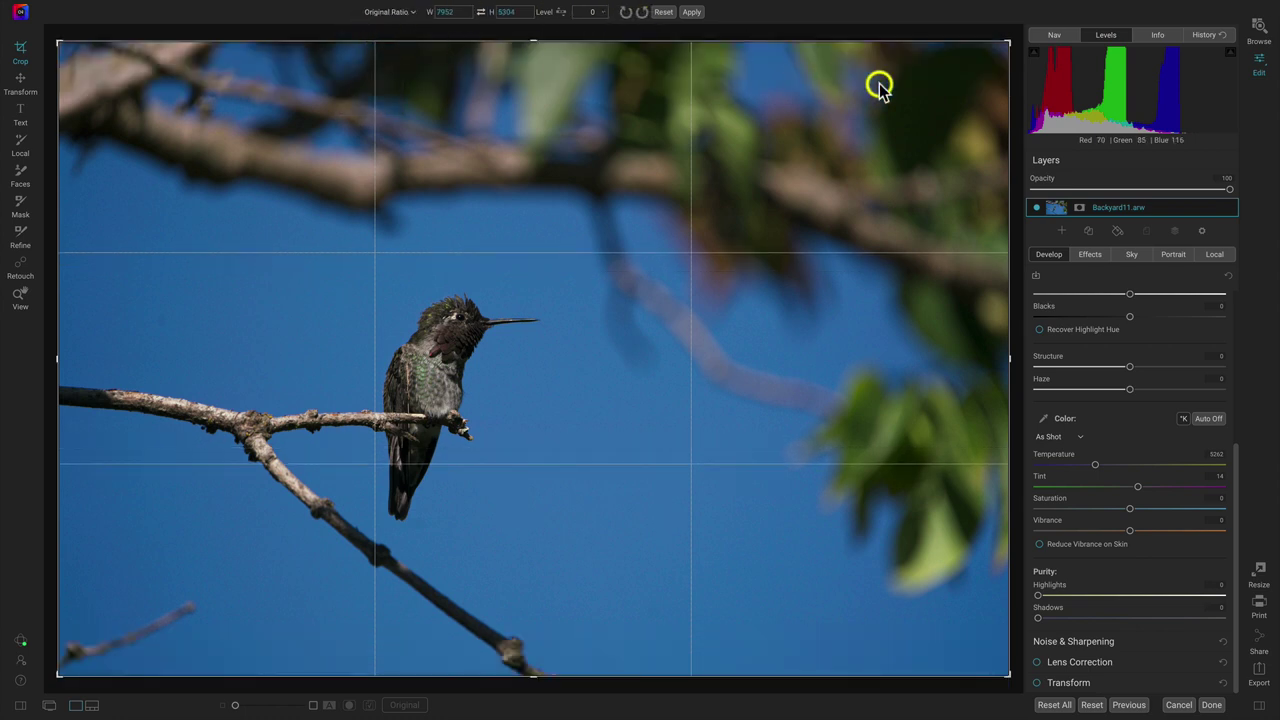
left_click_drag(1006, 44, 851, 132)
left_click_drag(620, 280, 600, 329)
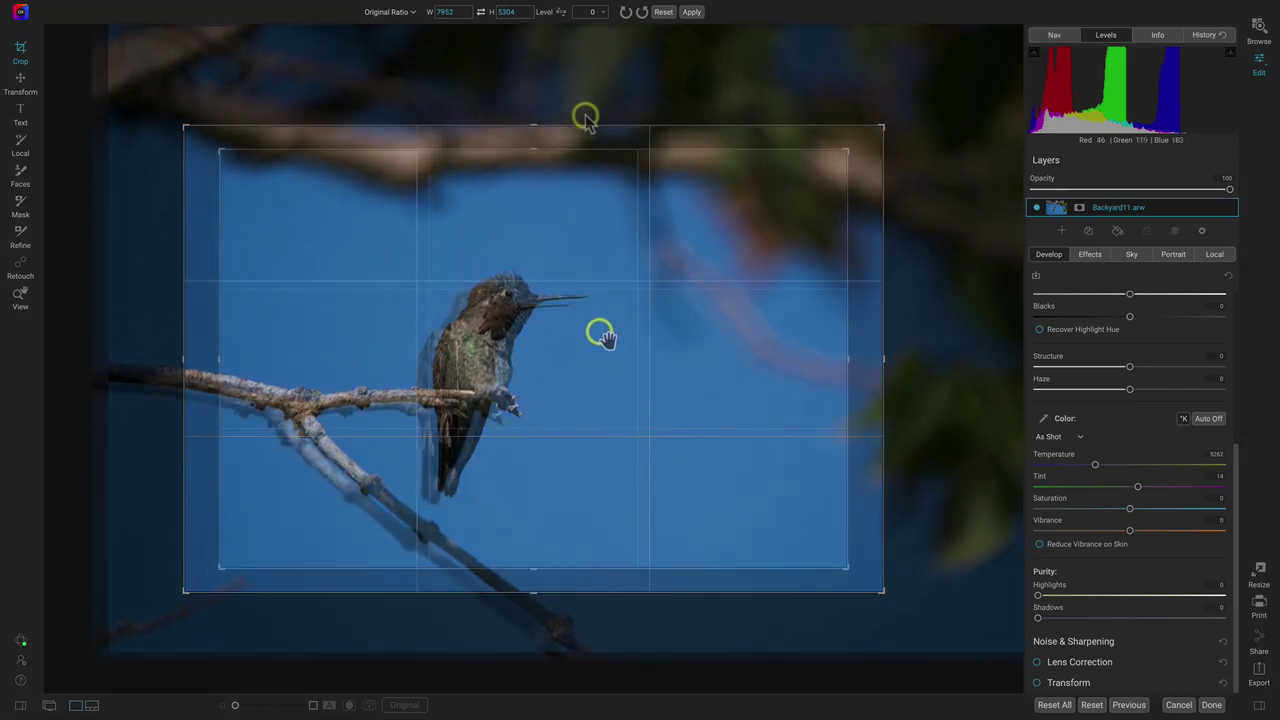
Step: Try levelling the photo with the Level tool along a line across the hummingbird, and undo the rotation
left_click(561, 12)
left_click_drag(258, 273, 774, 267)
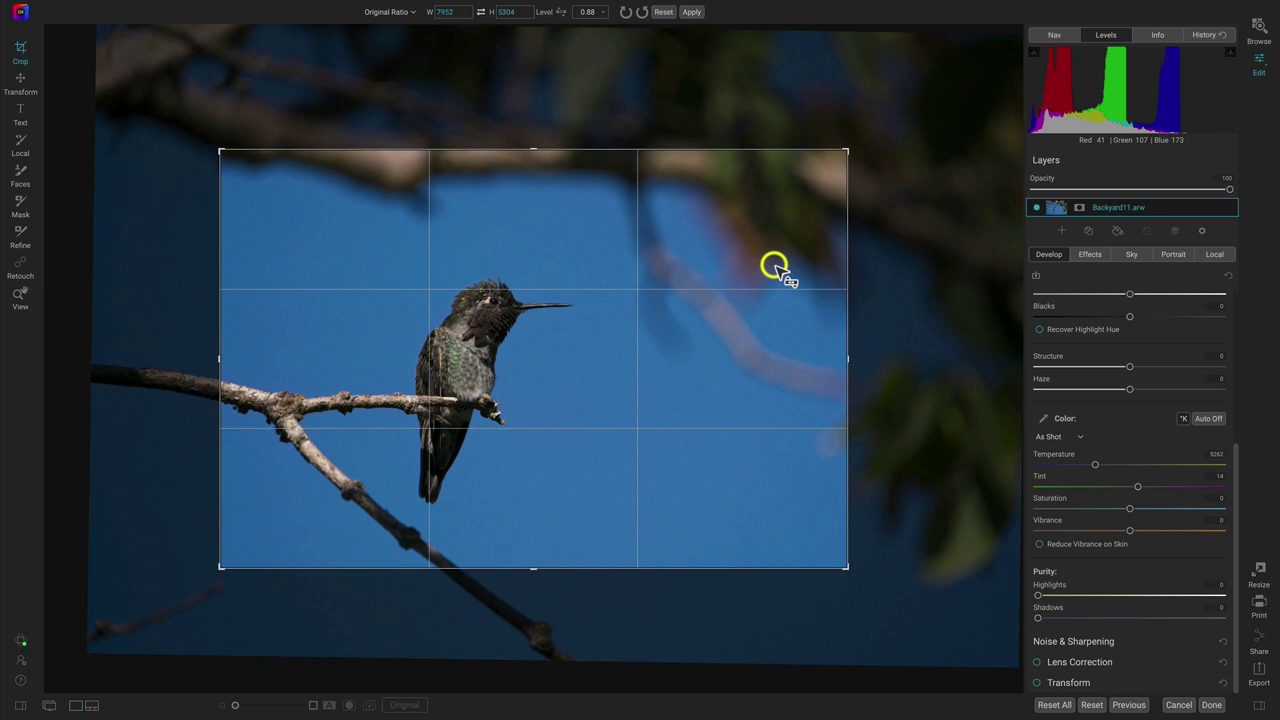
key("ctrl+z")
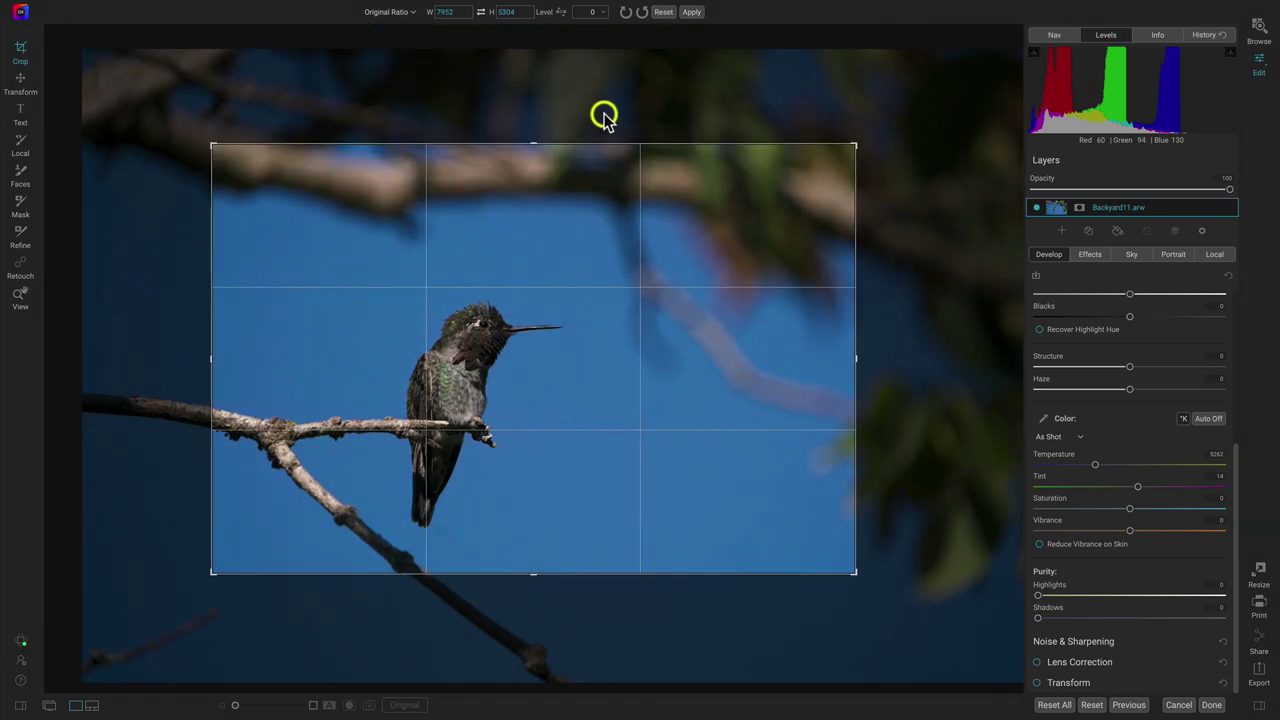
Step: Apply the crop and choose ON1 Standard as the camera profile
left_click(693, 12)
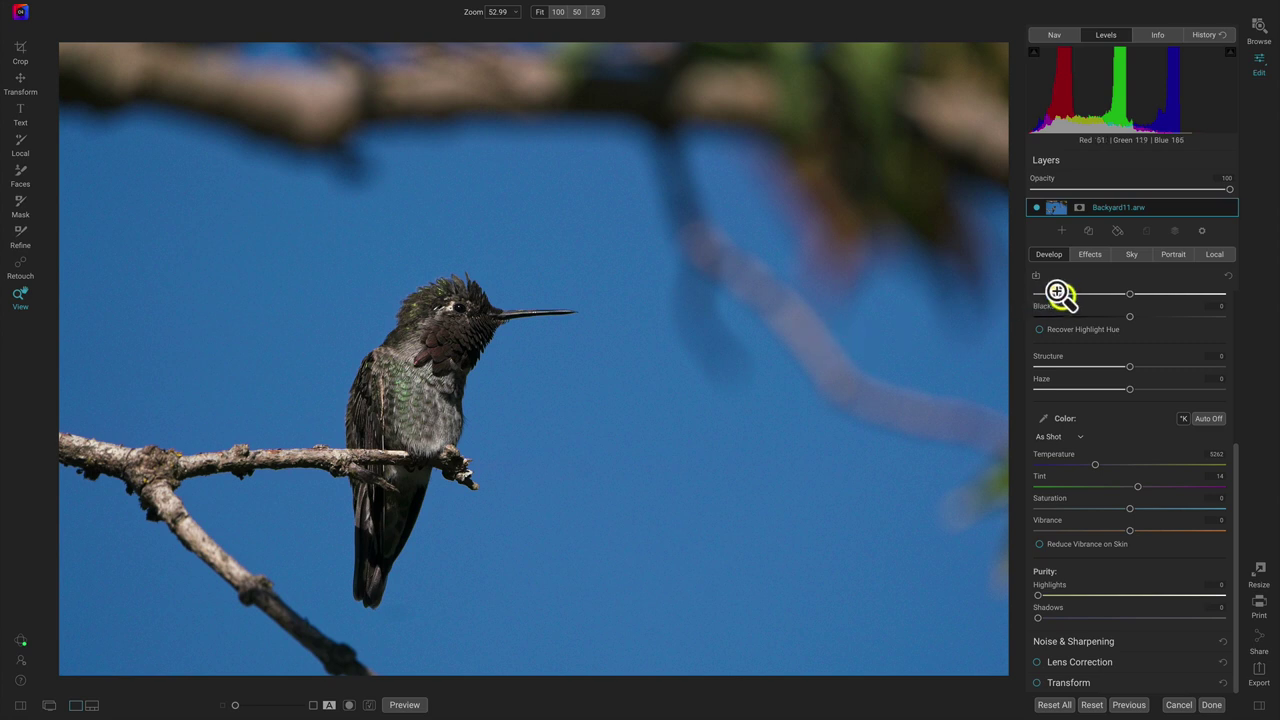
scroll(1112, 352, "up", 5)
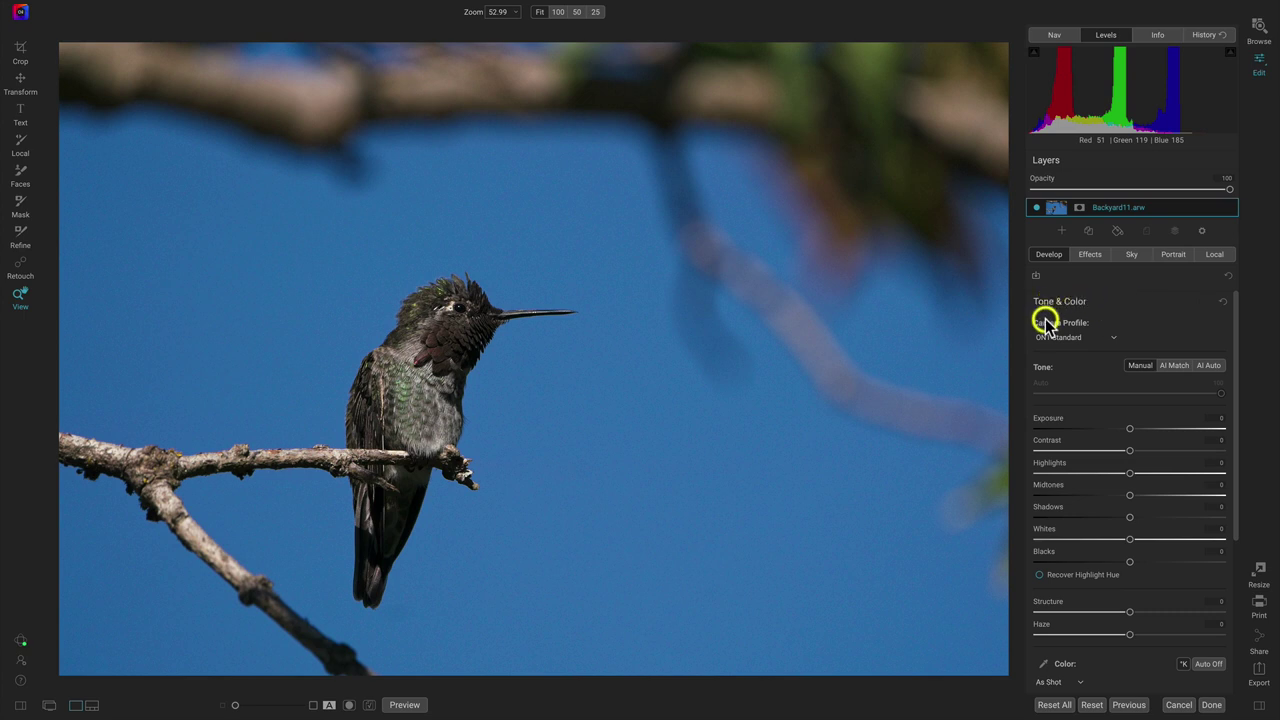
left_click(1111, 339)
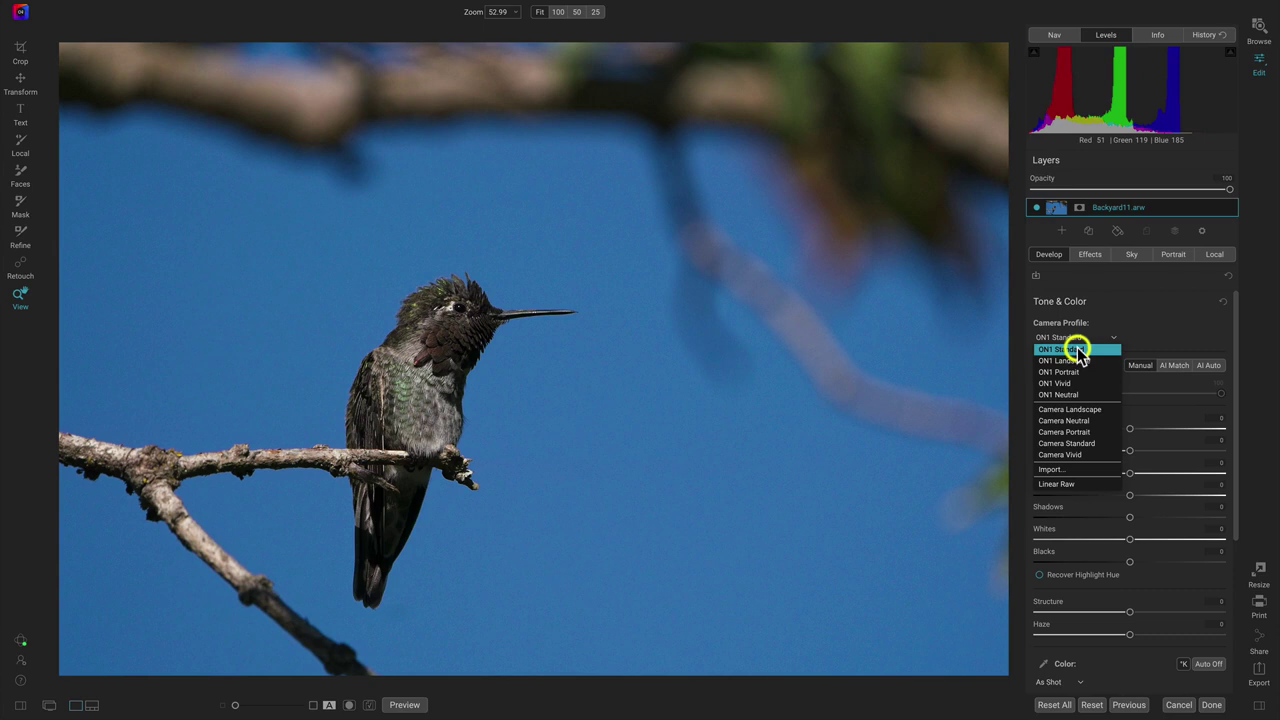
left_click(1078, 352)
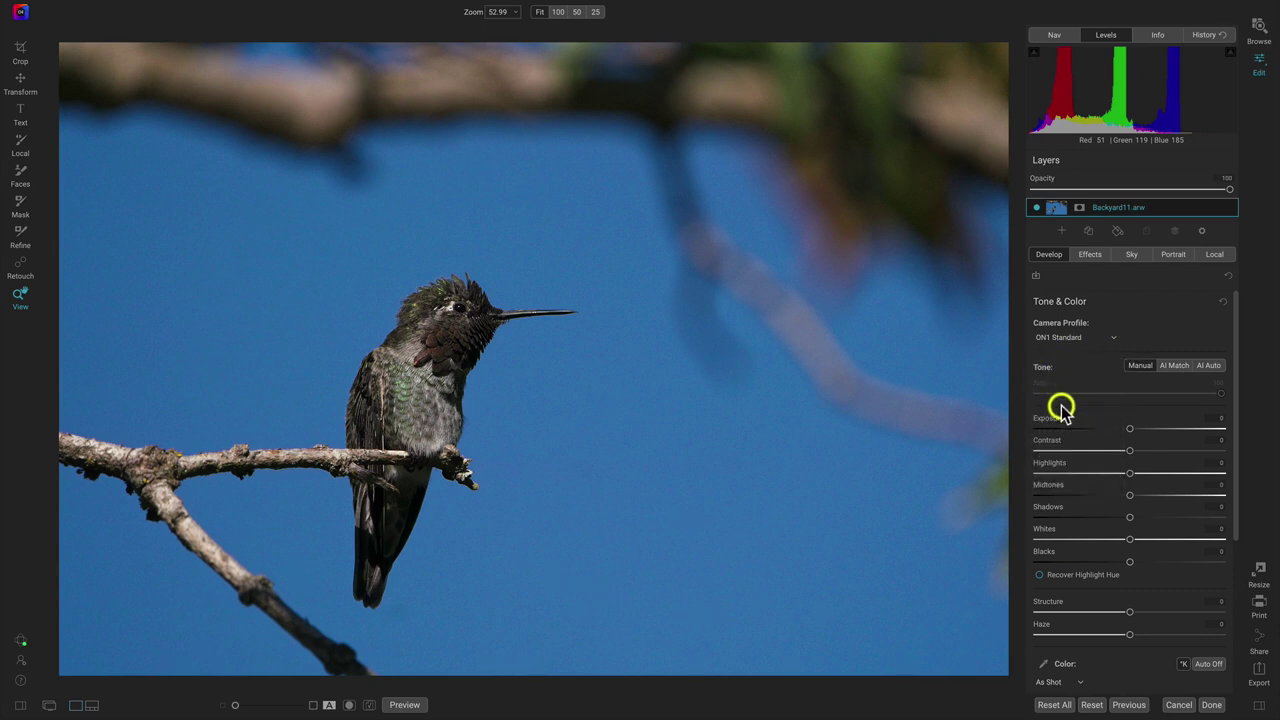
scroll(1093, 393, "down", 1)
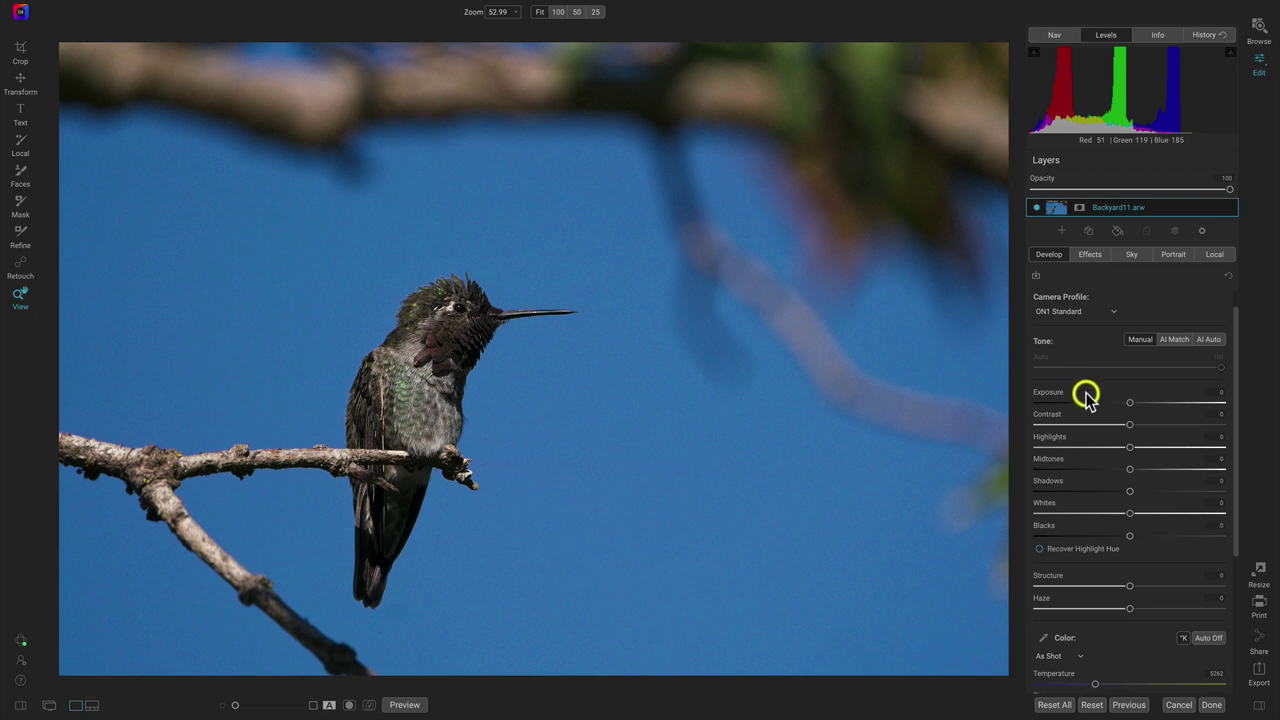
scroll(1086, 396, "up", 1)
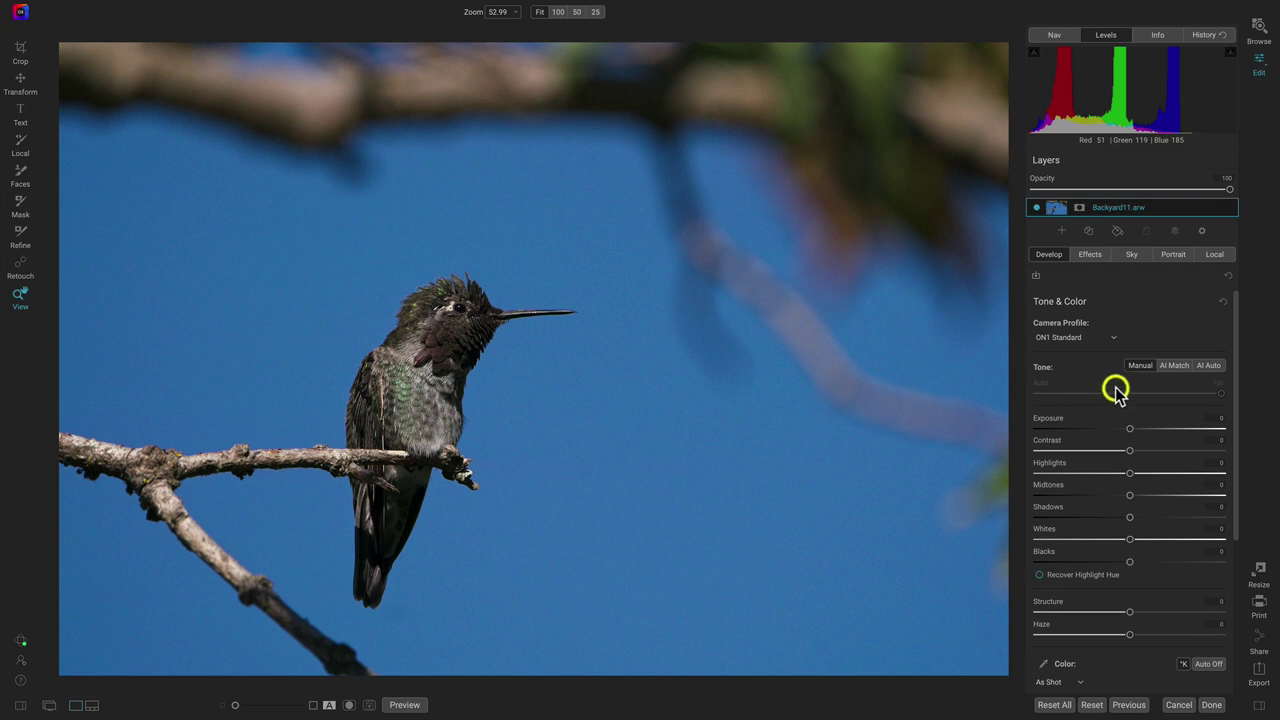
Step: Apply AI Auto tone with the Auto amount at 100, discarding a trial increase in exposure
left_click(1207, 366)
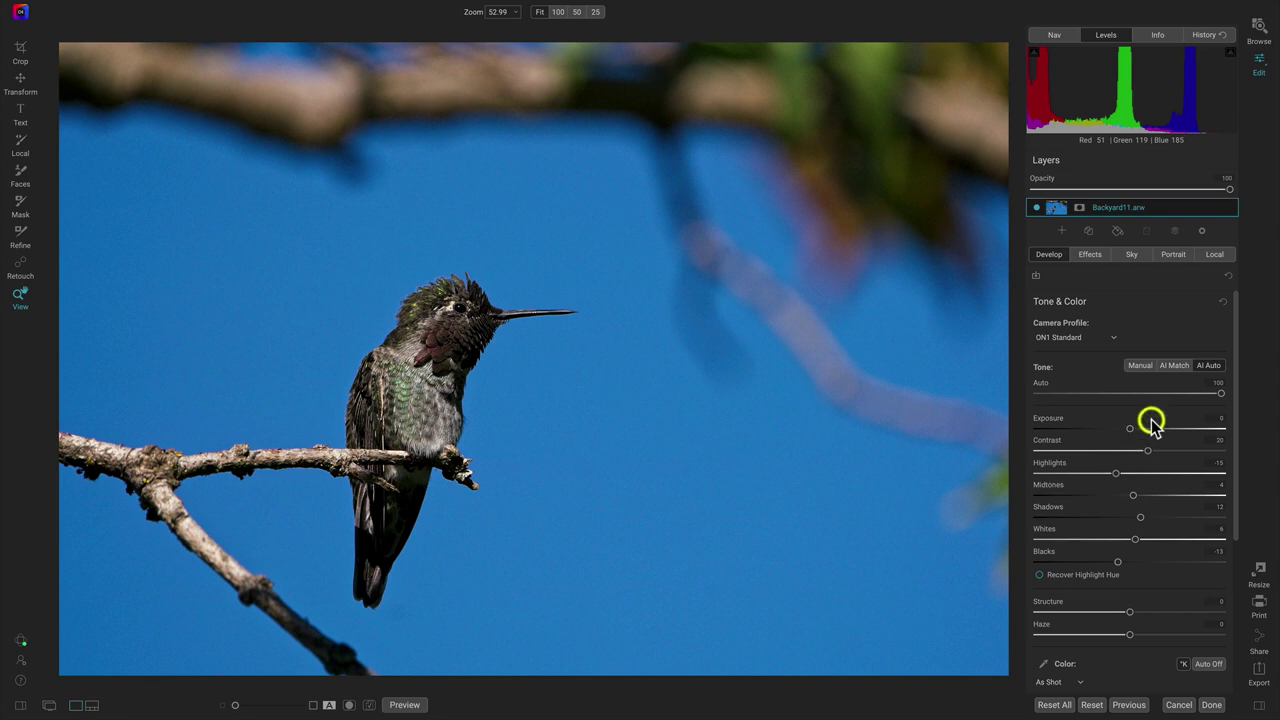
left_click_drag(1128, 430, 1133, 430)
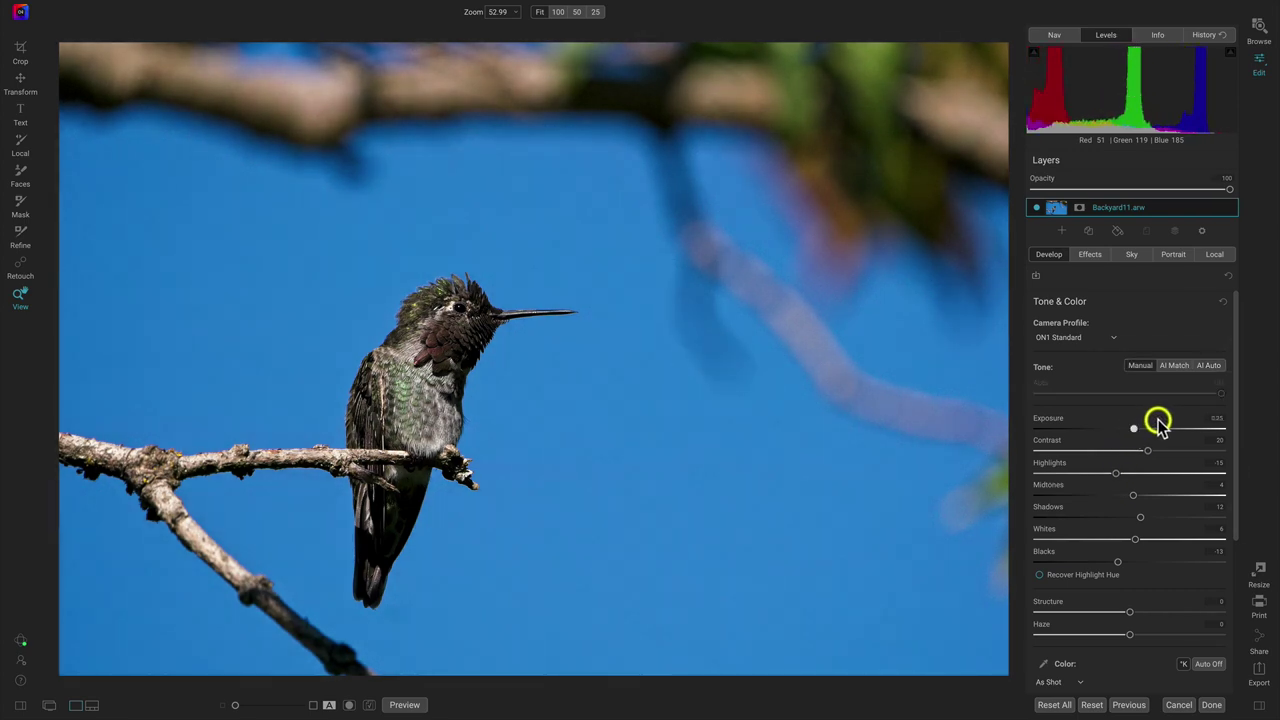
left_click(1212, 365)
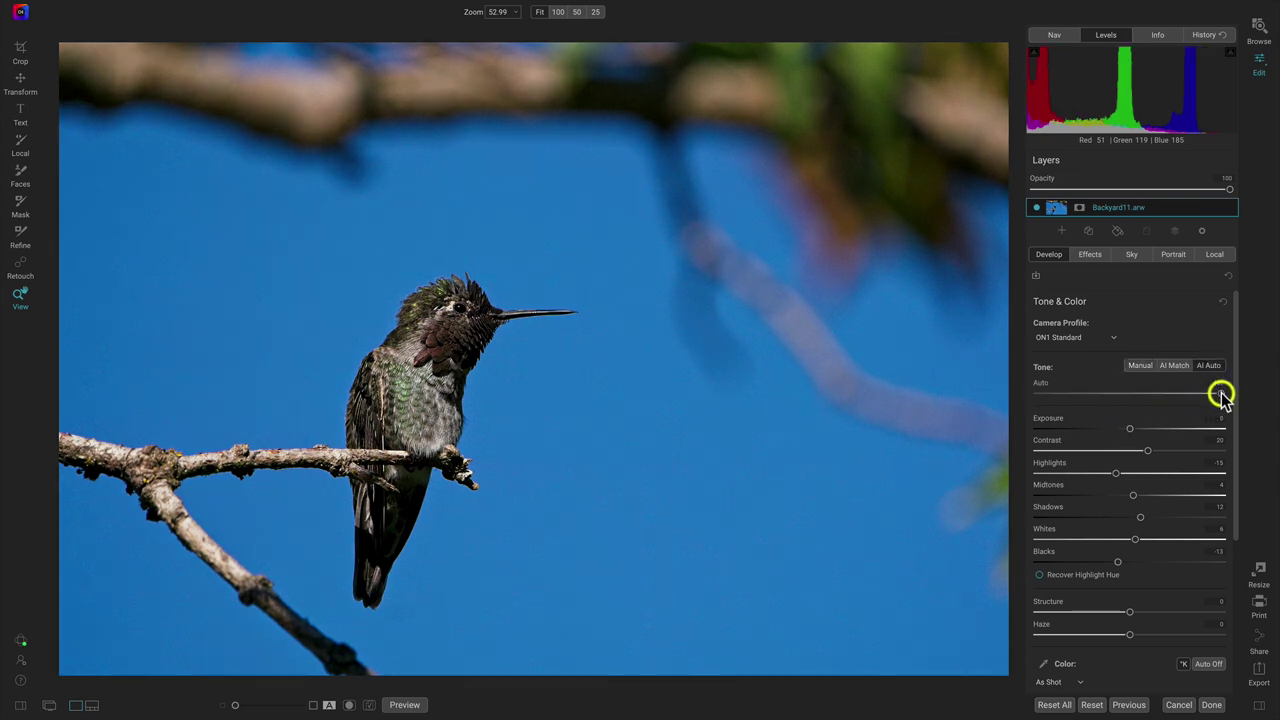
left_click_drag(1221, 396, 1262, 400)
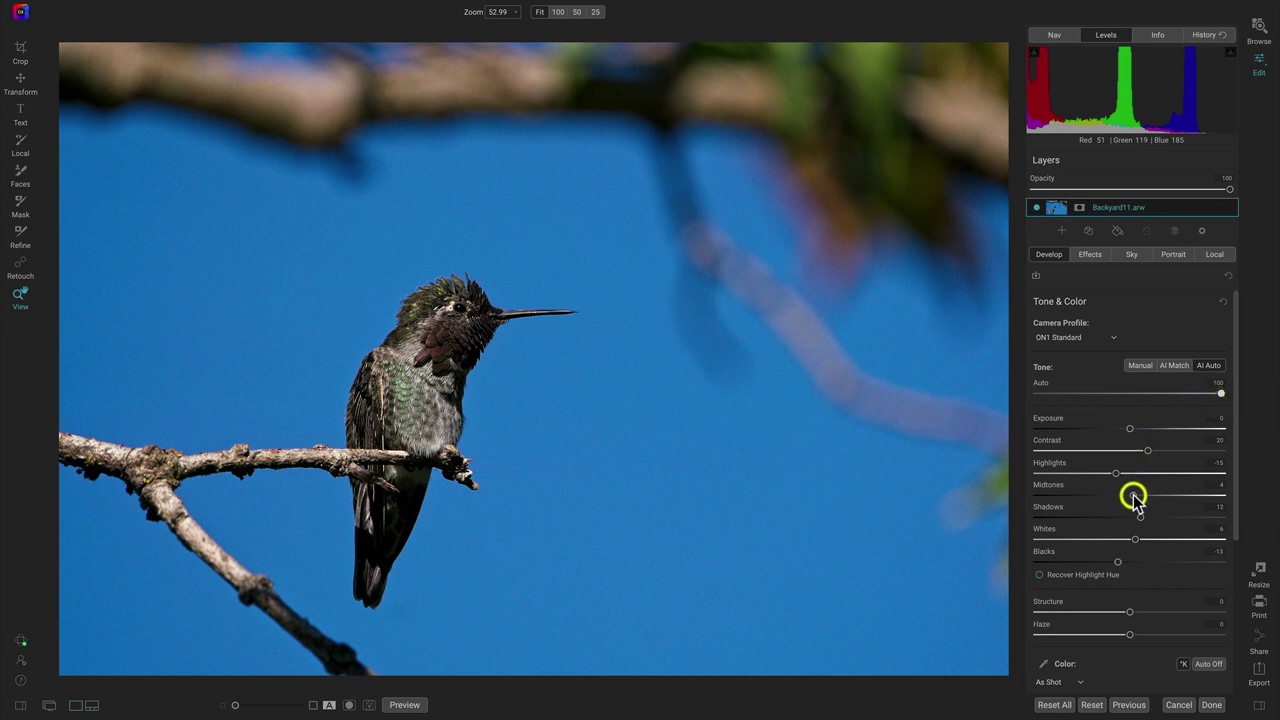
Step: Try Midtones at 13 and a slightly lower Exposure, and reset Exposure to 0
mouse_move(1136, 500)
left_mouse_down()
mouse_move(1160, 502)
mouse_move(1145, 500)
left_mouse_up()
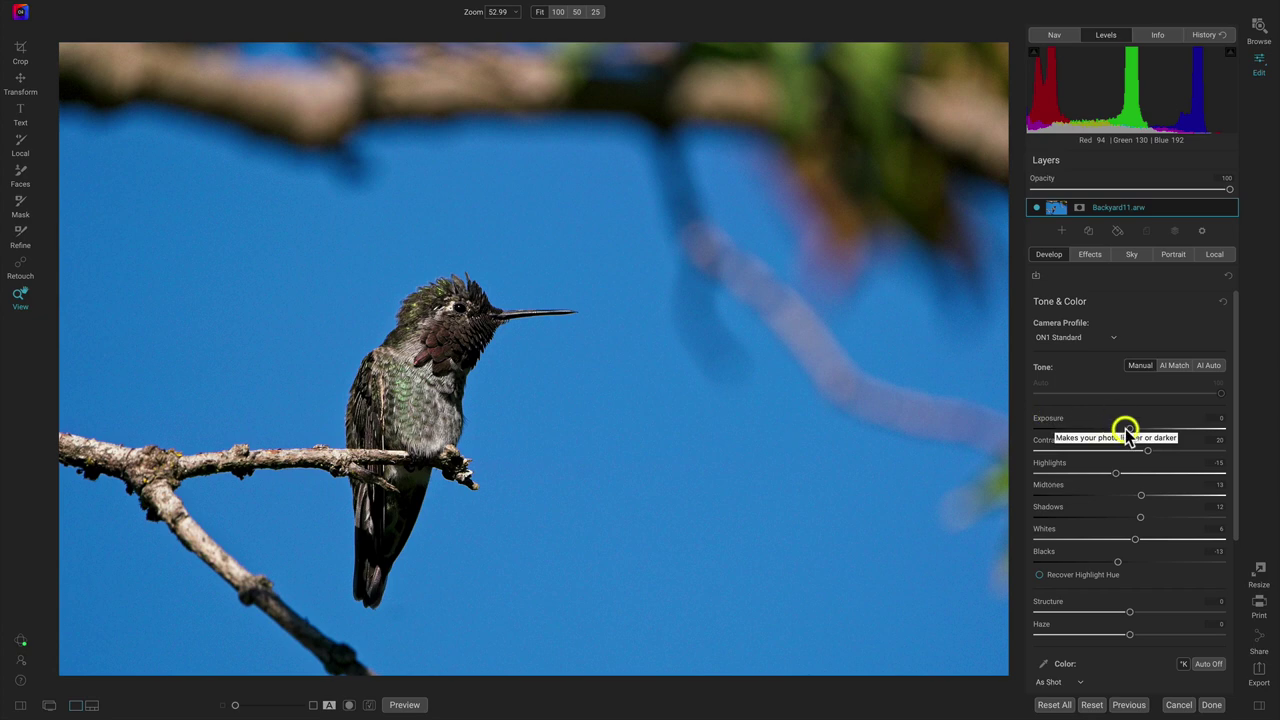
mouse_move(1129, 429)
left_mouse_down()
mouse_move(1157, 431)
mouse_move(1114, 434)
mouse_move(1126, 434)
left_mouse_up()
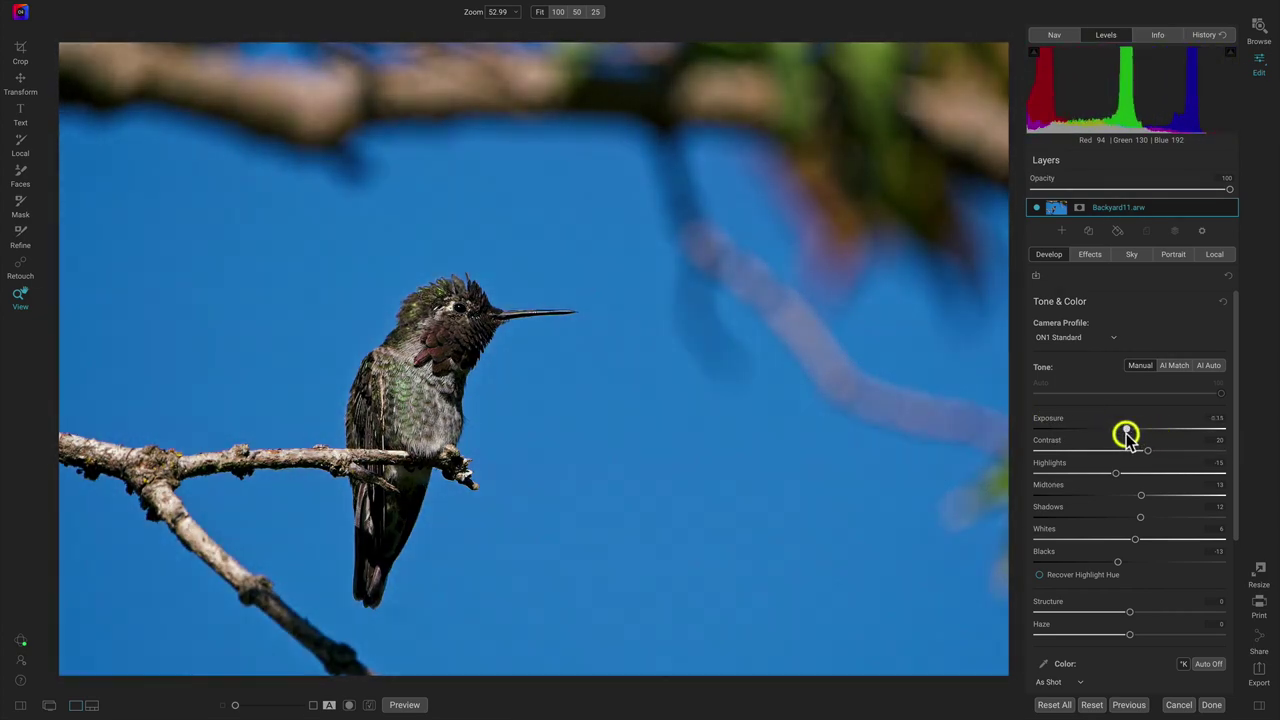
double_click(1055, 421)
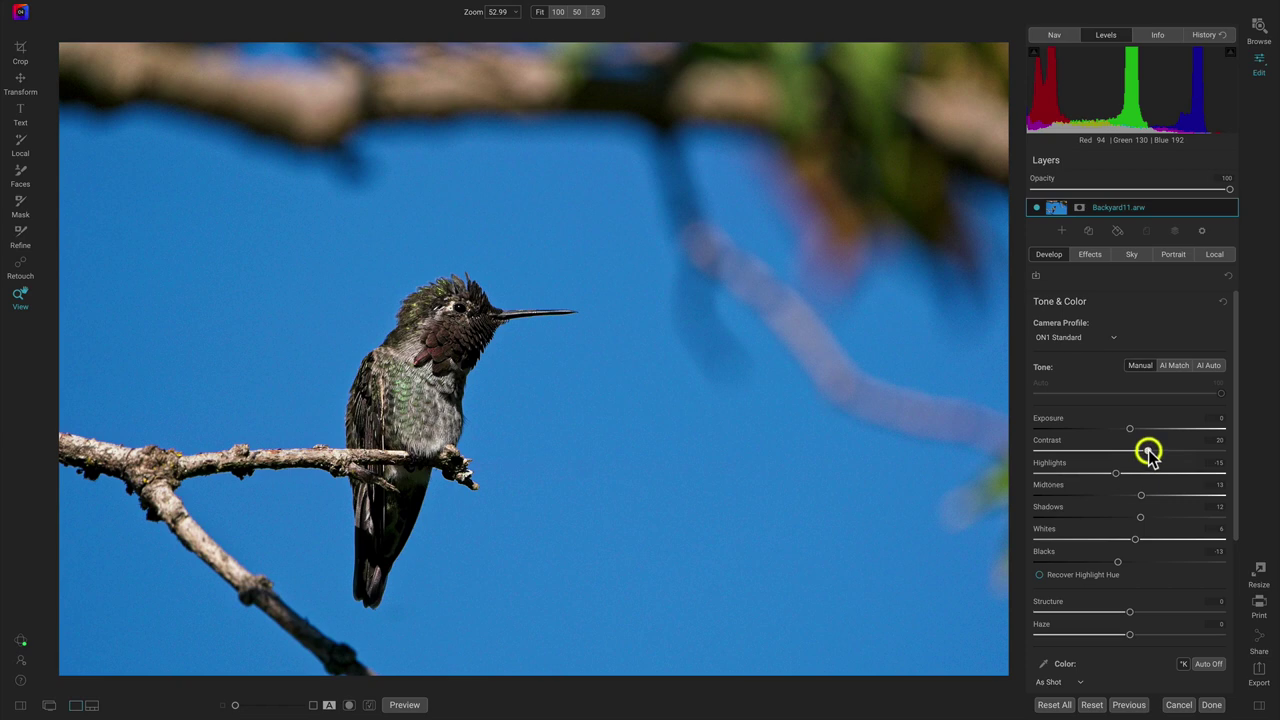
Step: Test Contrast down to -100 and set it to 0
mouse_move(1148, 453)
left_mouse_down()
mouse_move(1186, 449)
mouse_move(1094, 449)
mouse_move(1130, 453)
left_mouse_up()
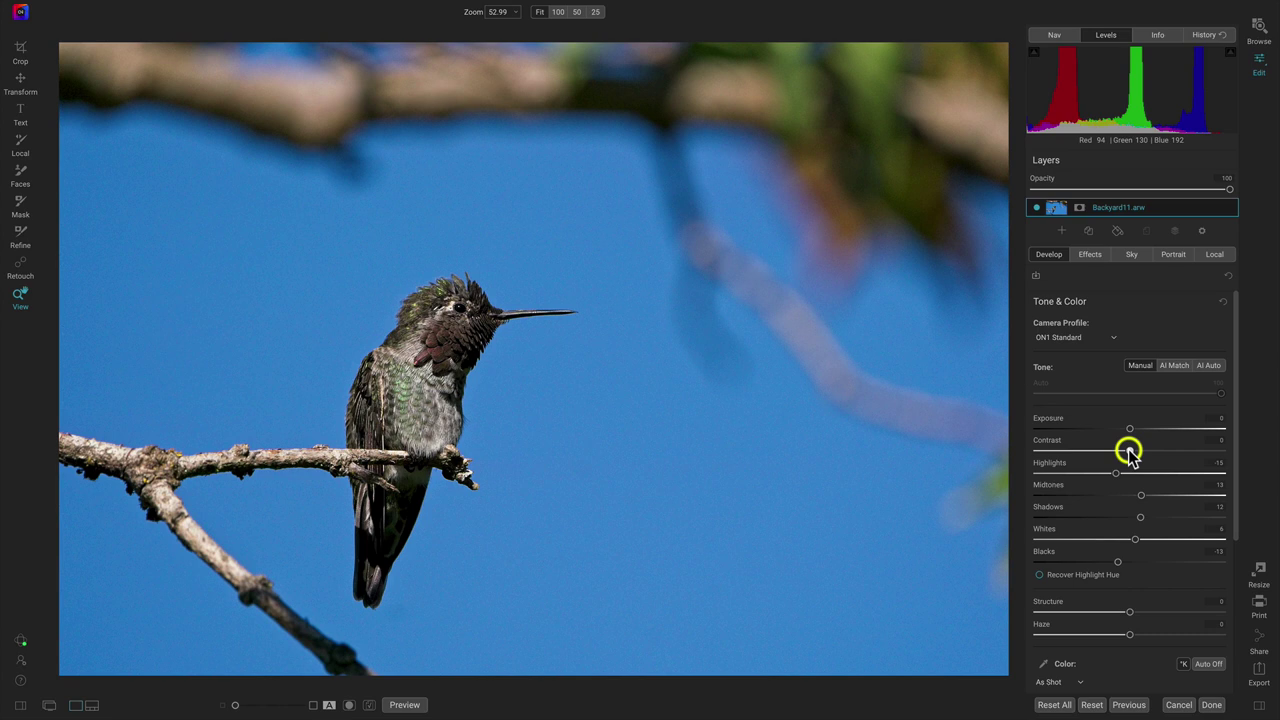
left_click_drag(1128, 453, 1031, 457)
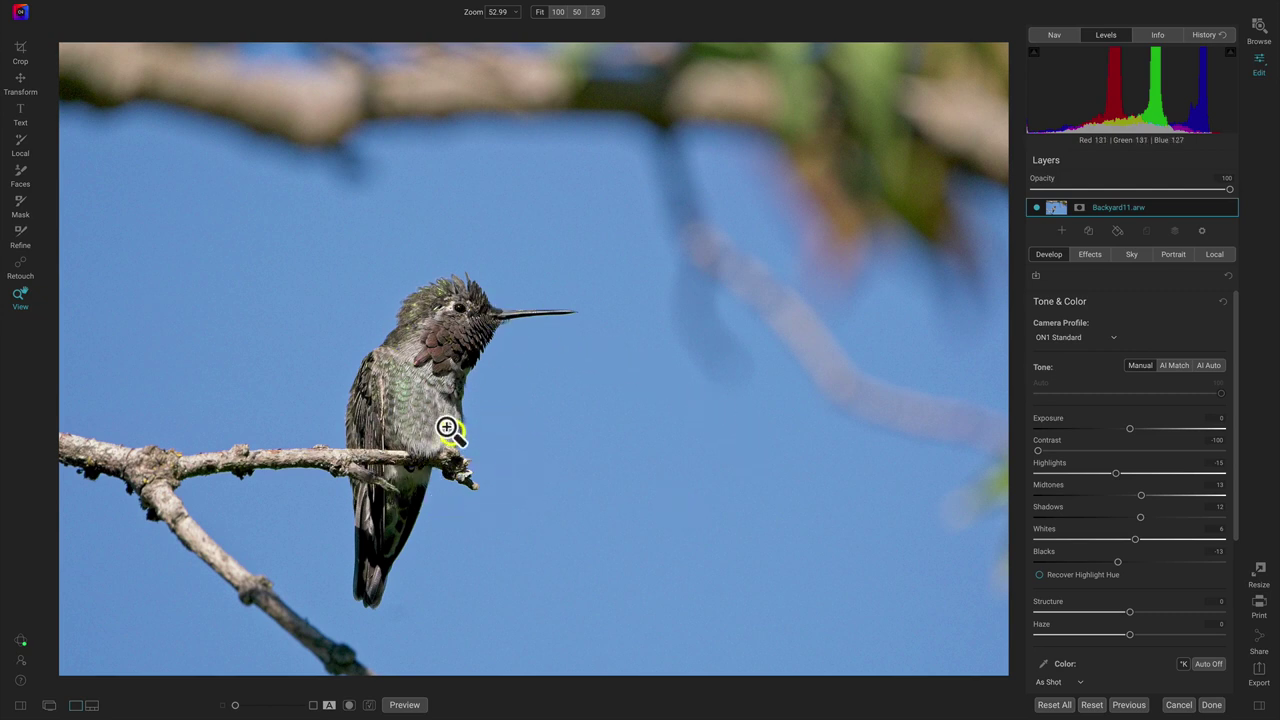
left_click_drag(1042, 450, 1124, 451)
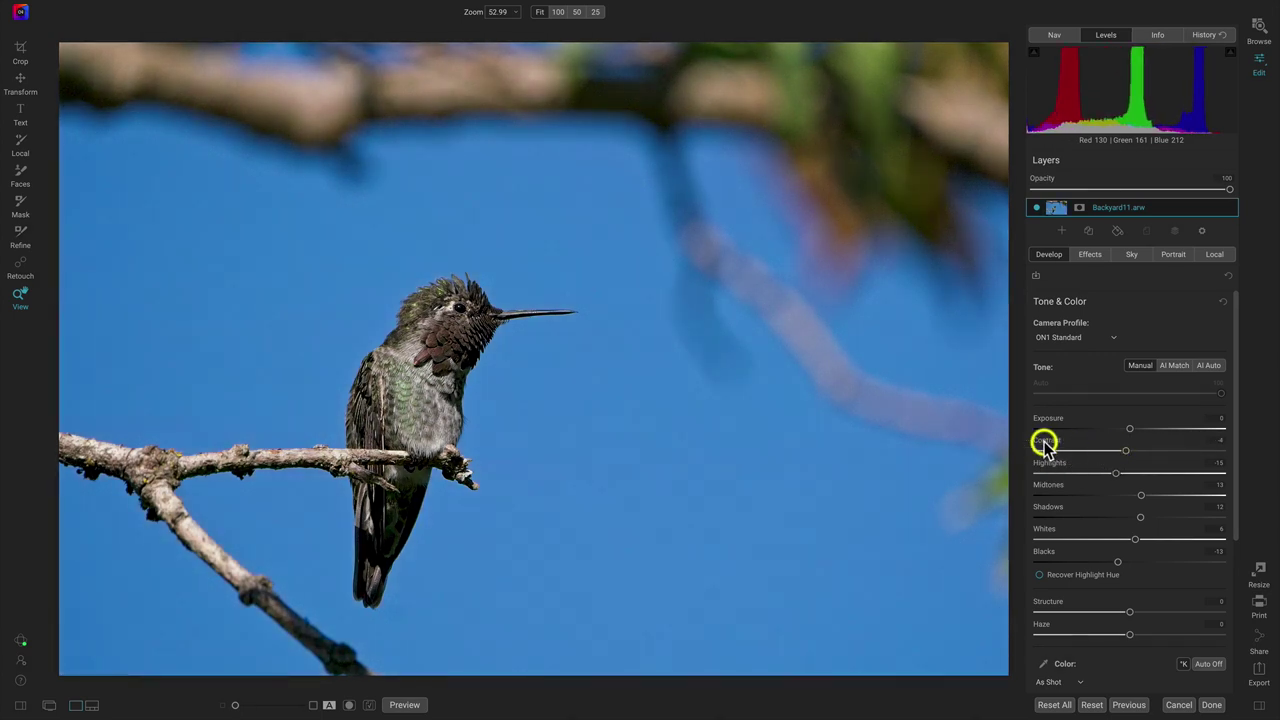
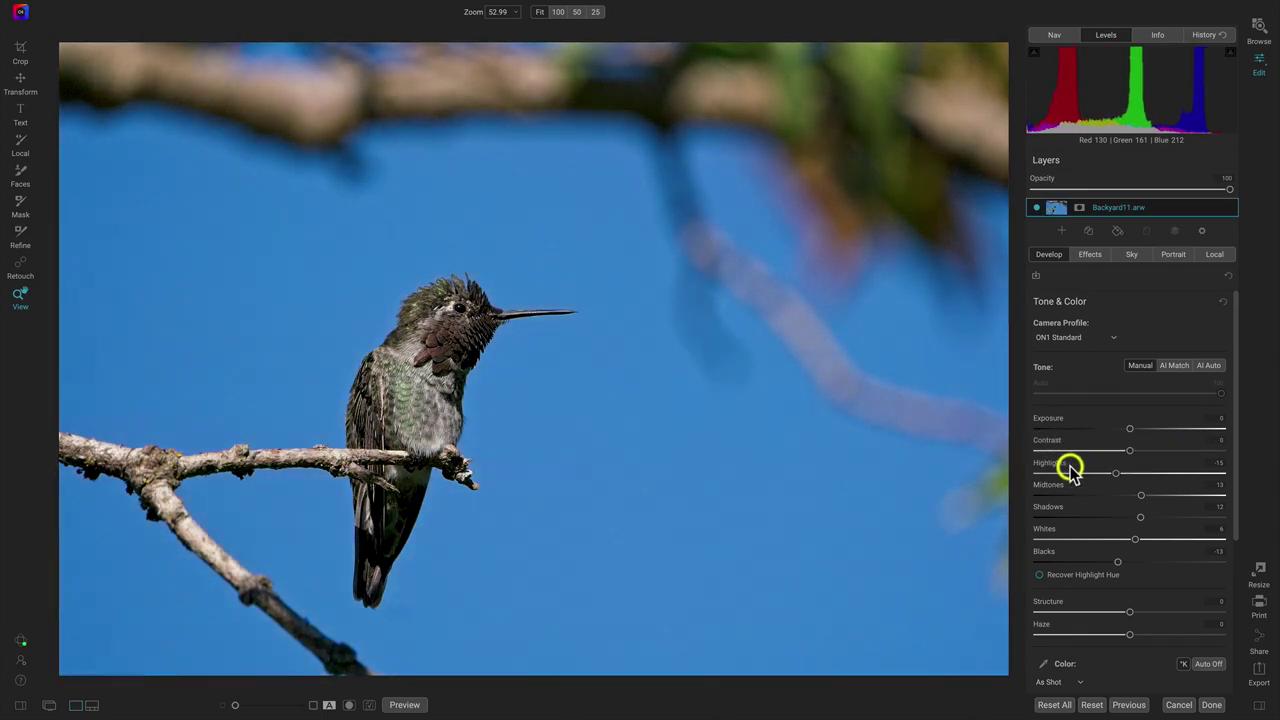
Step: Set Highlights to 5 and Midtones to 0, judging the midtones on the hummingbird at 100% zoom
mouse_move(1137, 474)
left_mouse_down()
mouse_move(1203, 478)
mouse_move(1043, 474)
mouse_move(1220, 478)
mouse_move(1043, 466)
mouse_move(1208, 483)
mouse_move(1066, 460)
mouse_move(1027, 475)
mouse_move(1246, 486)
mouse_move(997, 477)
mouse_move(1232, 492)
mouse_move(1118, 479)
mouse_move(1138, 480)
mouse_move(1143, 498)
left_mouse_up()
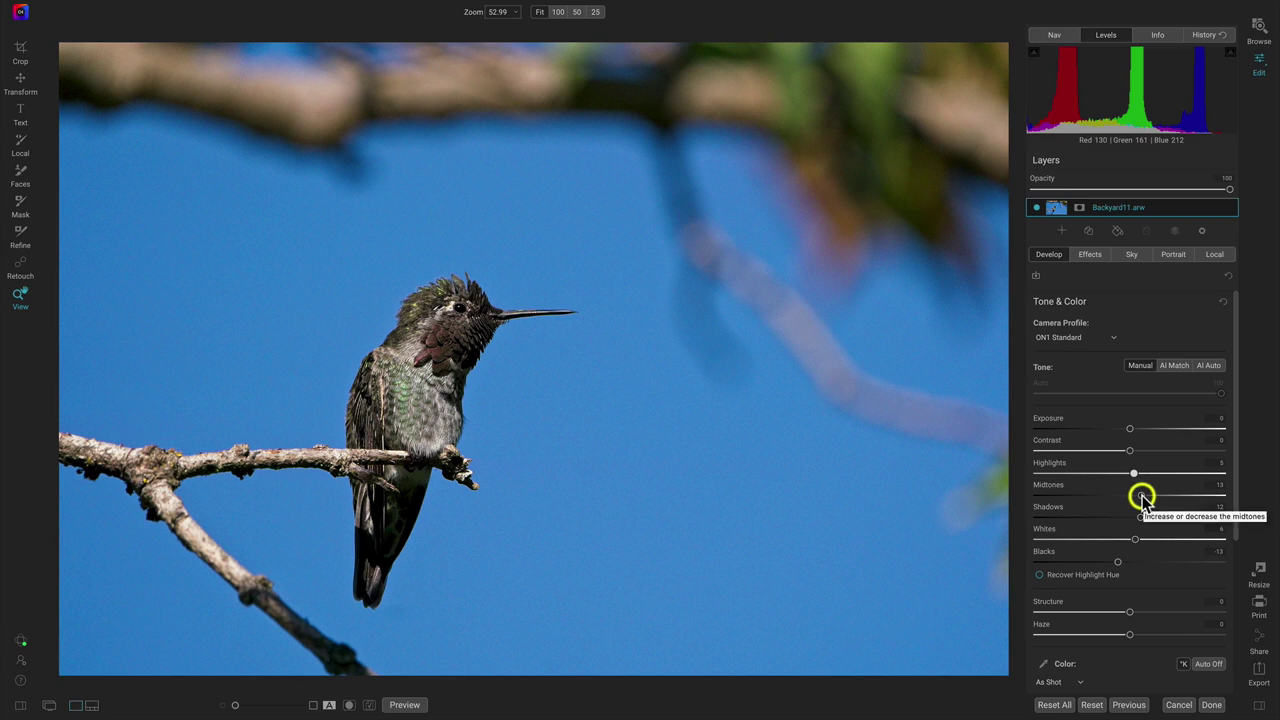
left_click(440, 308)
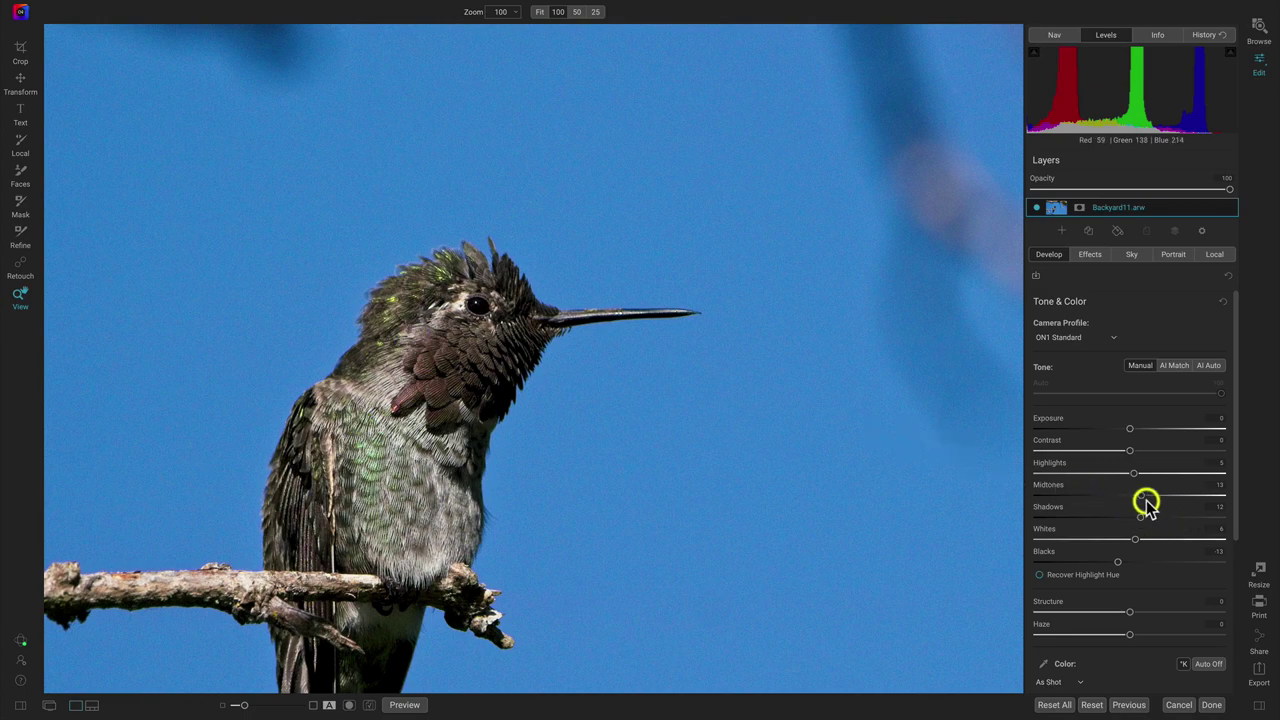
left_click_drag(1142, 497, 1178, 494)
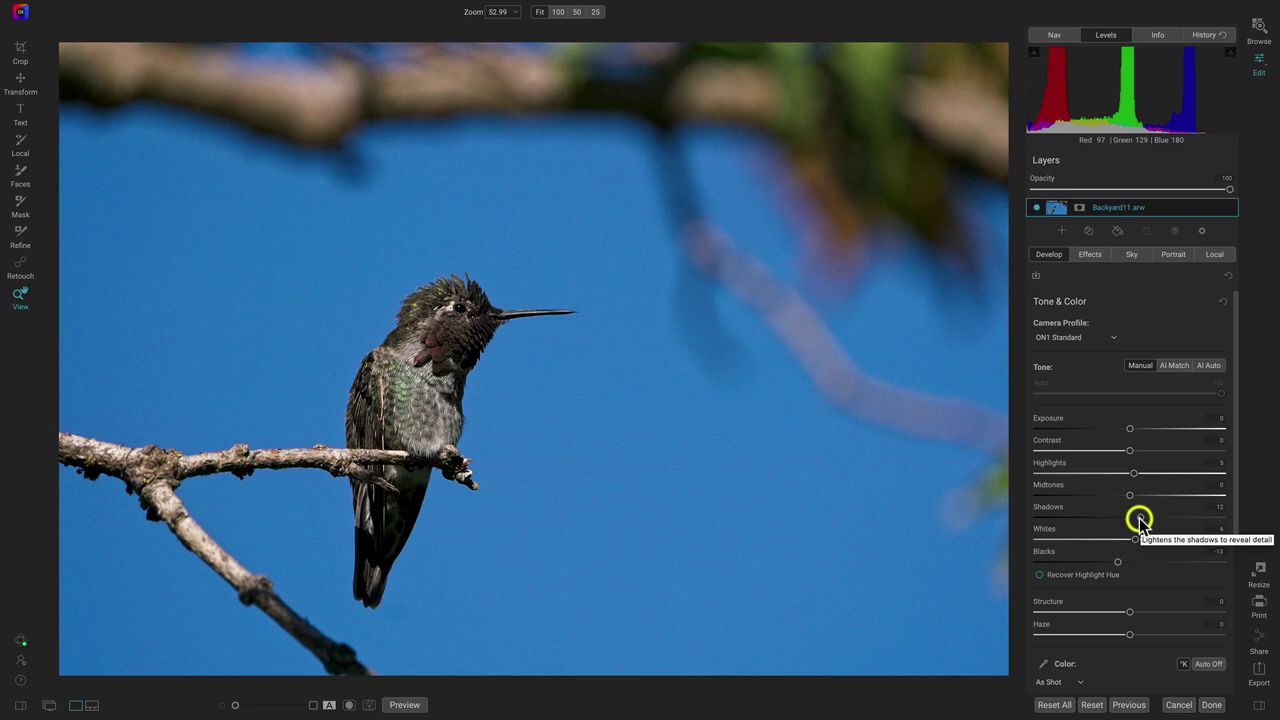
Step: Test stronger Shadows values and set Shadows to 17
left_click_drag(1143, 519, 1180, 528)
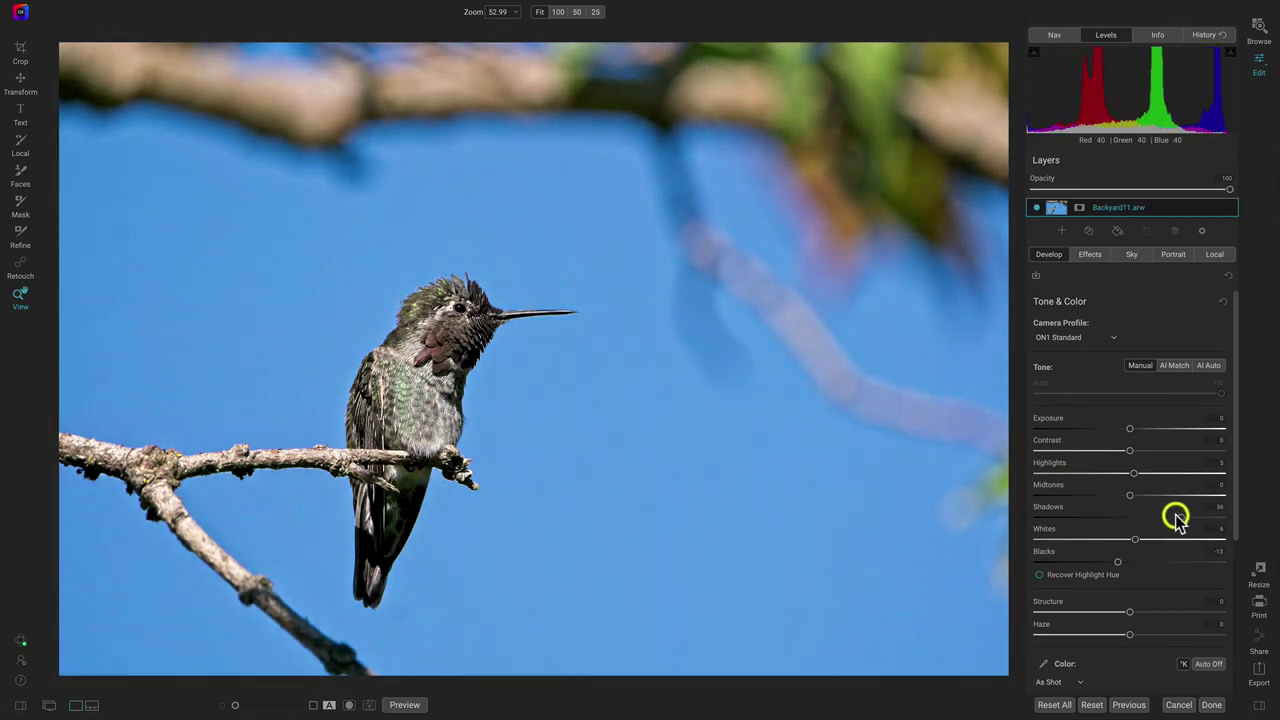
left_click_drag(1181, 518, 1134, 518)
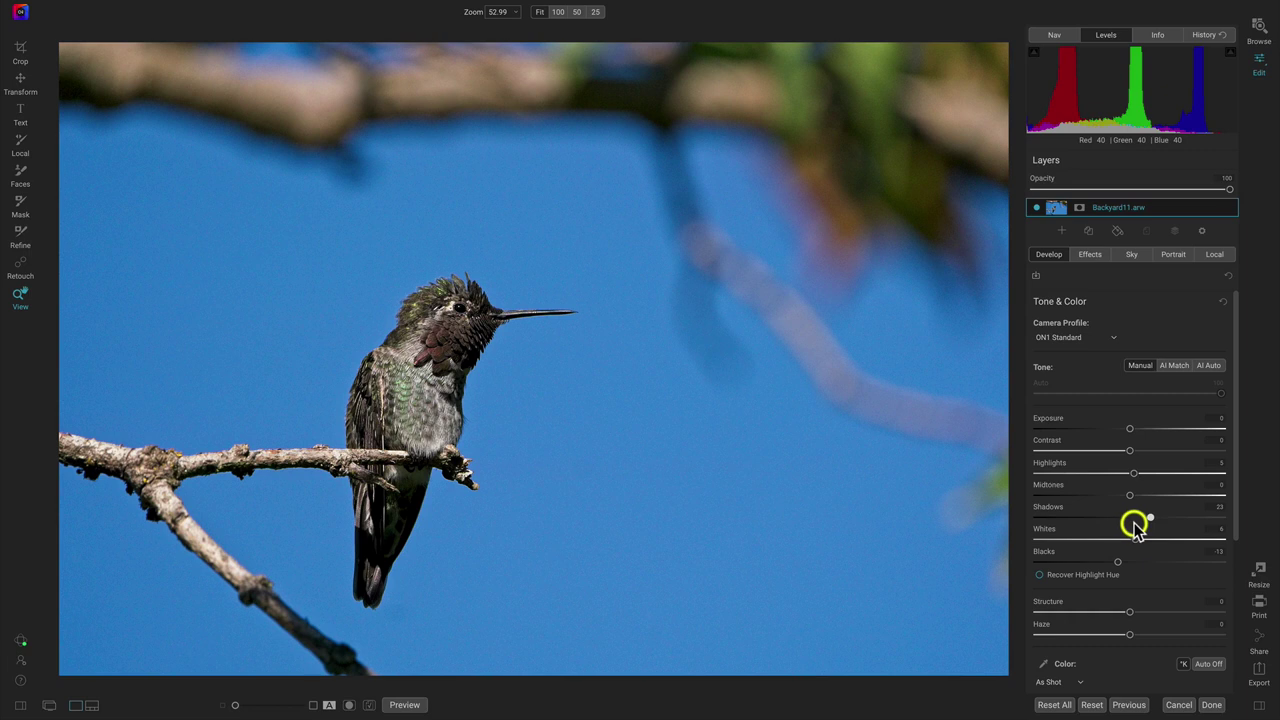
left_click(1144, 519)
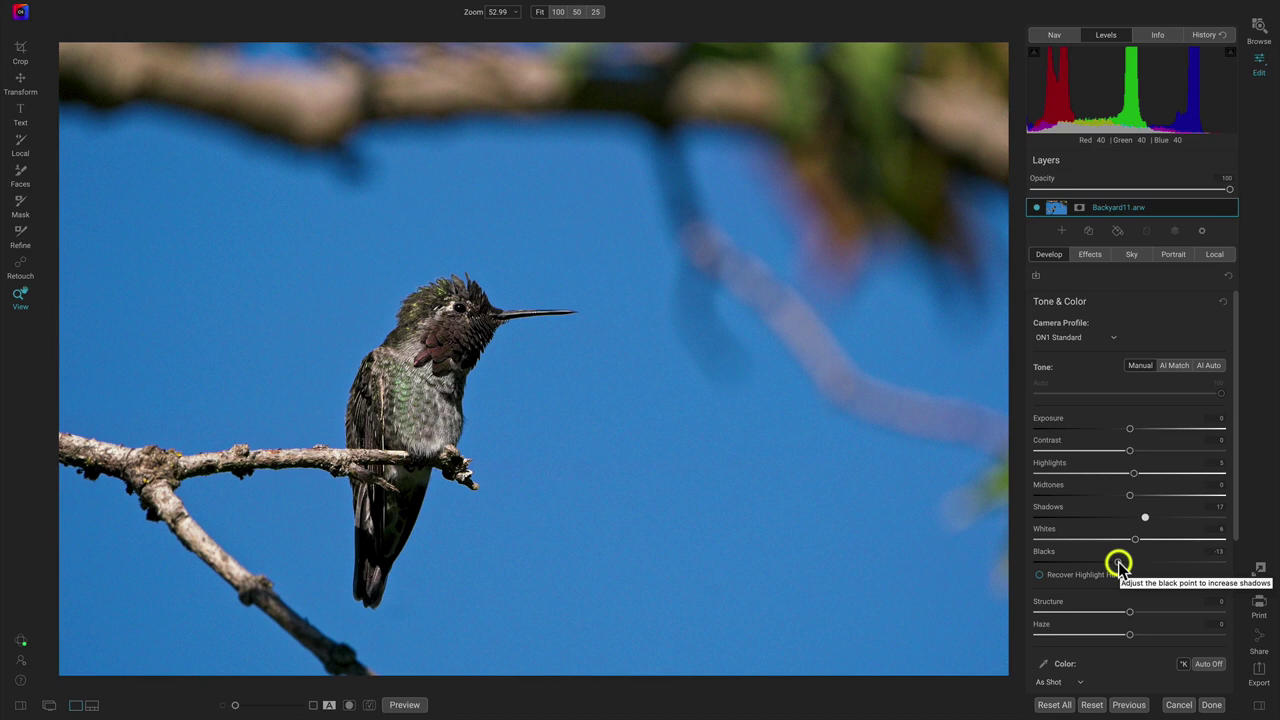
Step: Show the clipping warnings, check the clipped areas on the hummingbird at 100% zoom, and set Blacks to -21
key("j")
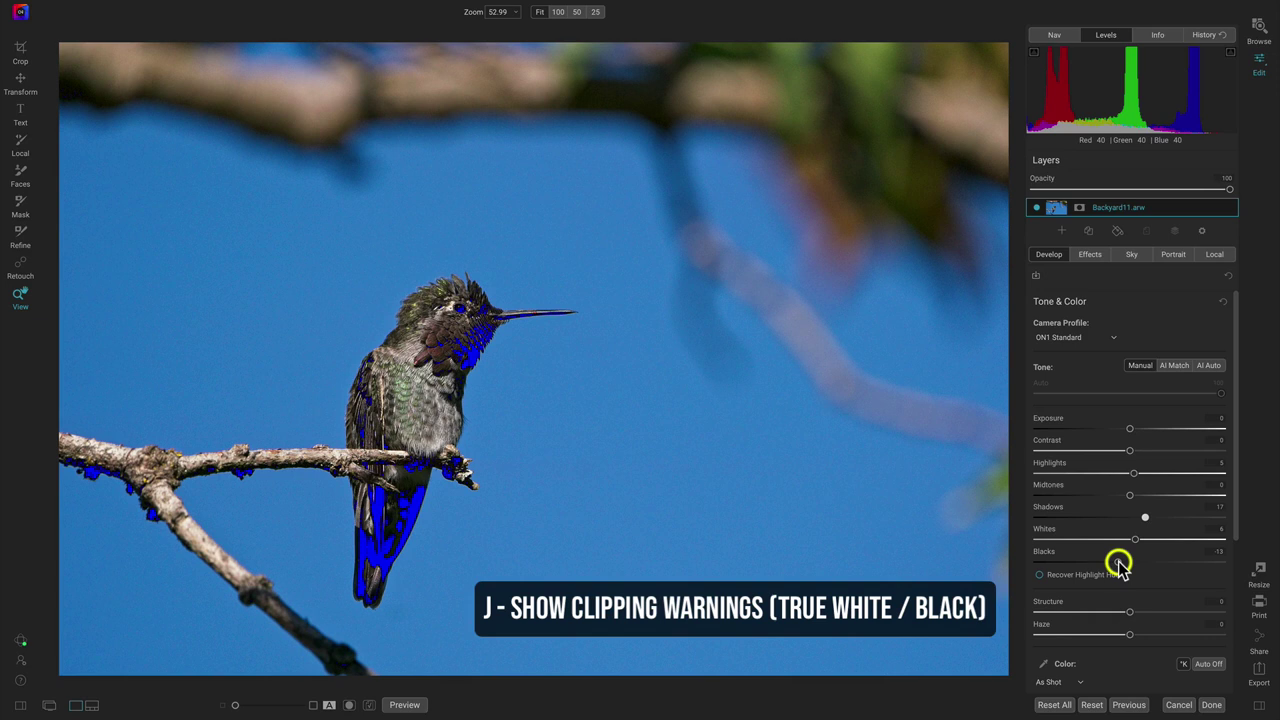
left_click(462, 337)
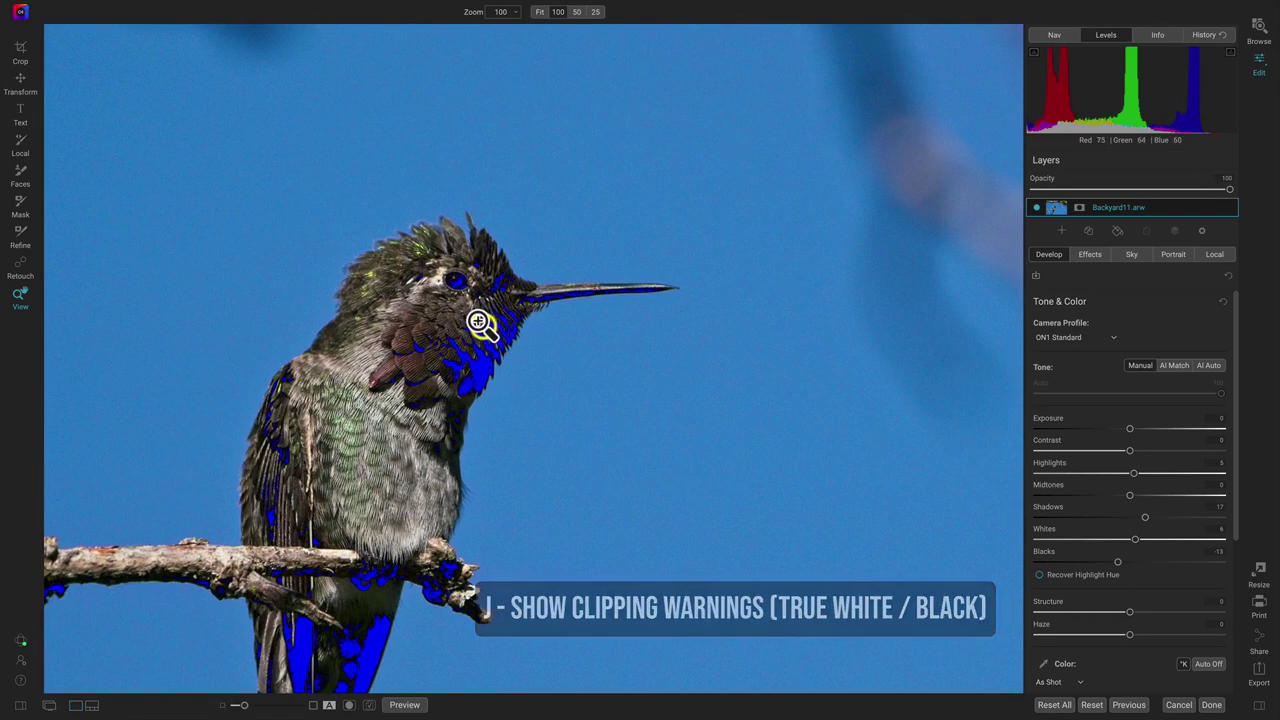
left_click(411, 423)
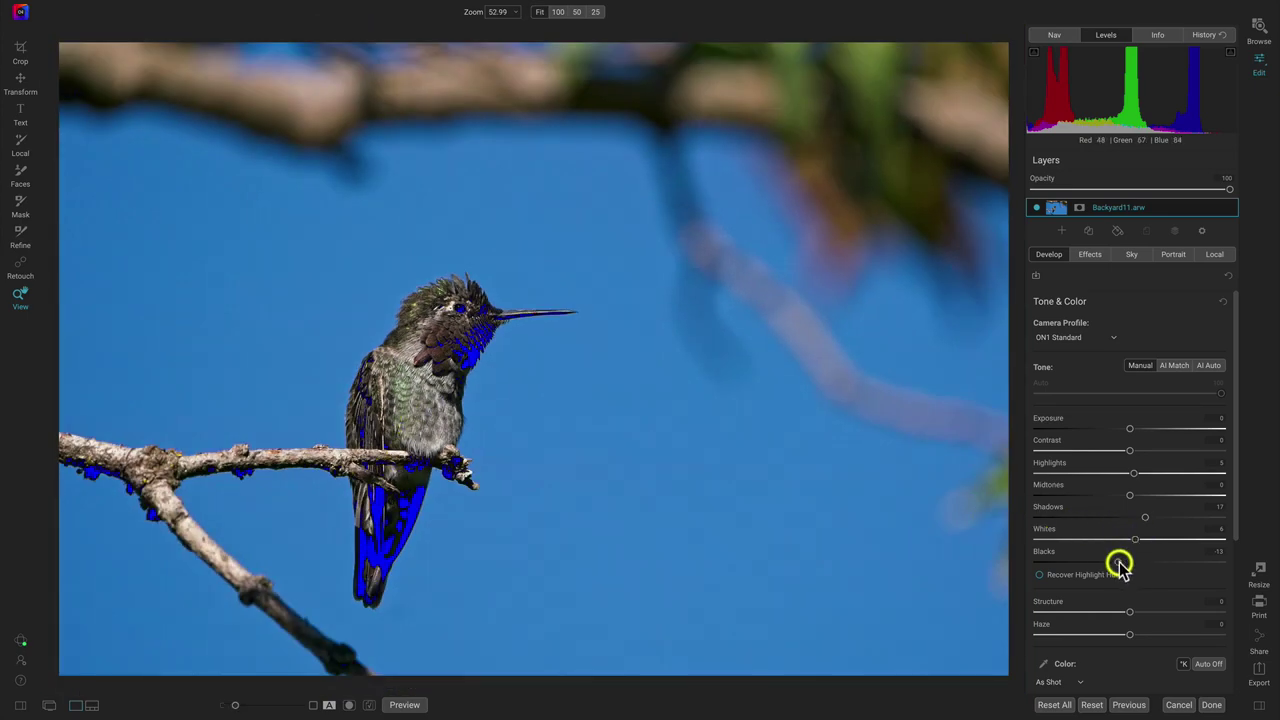
mouse_move(1113, 565)
left_mouse_down()
mouse_move(1071, 560)
mouse_move(1140, 568)
mouse_move(1110, 566)
left_mouse_up()
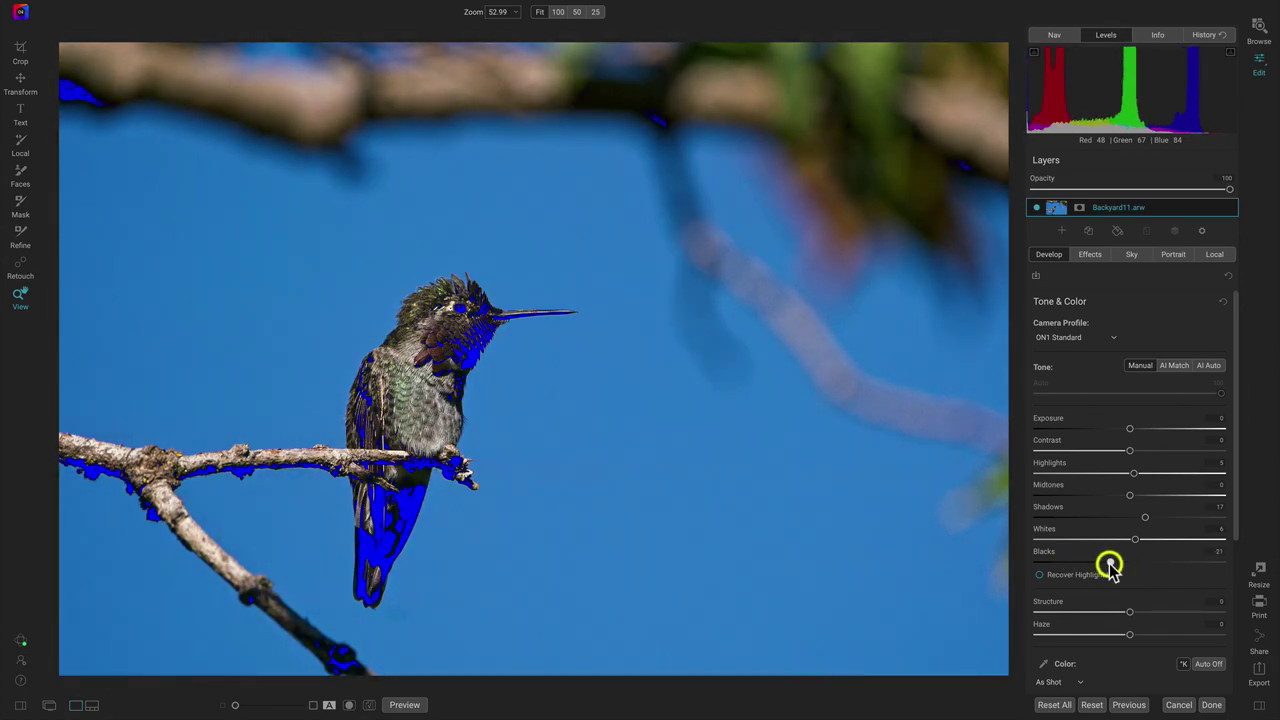
Step: Test Whites at 100 by inspecting clipping on the bird and branch, then set Whites to -10 with clipping warnings hidden
left_click_drag(1135, 541, 1255, 563)
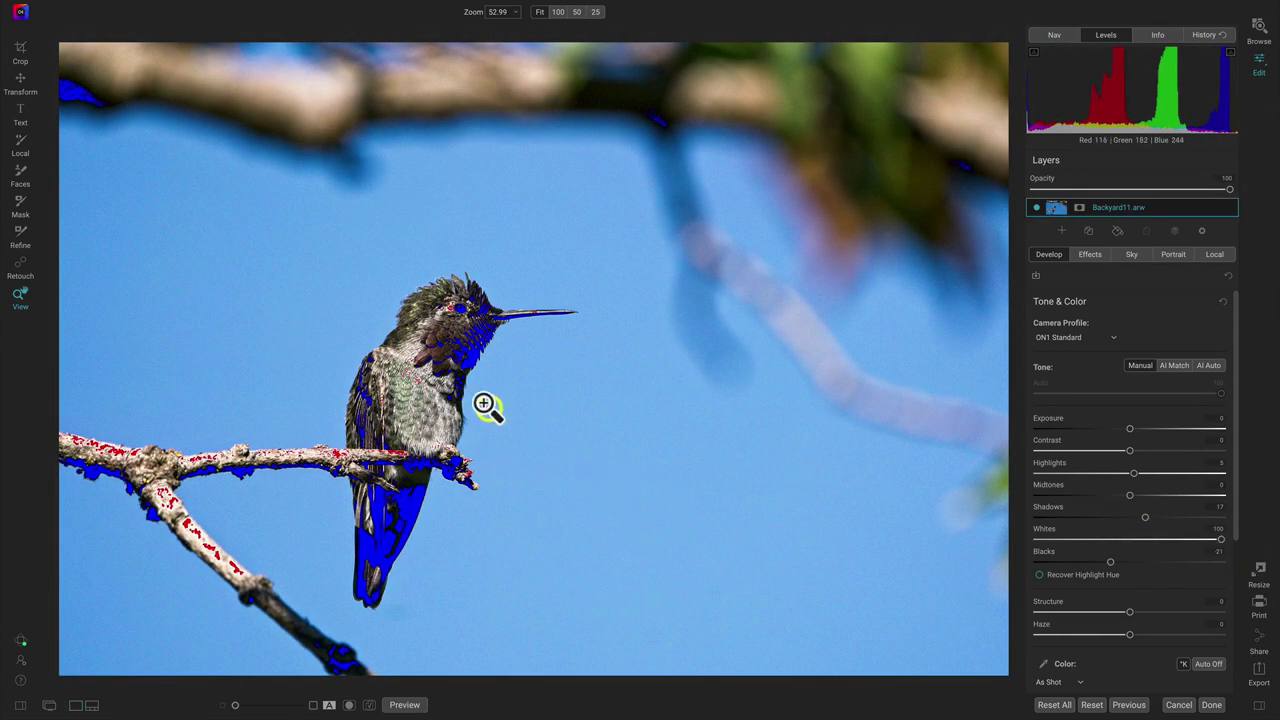
left_click(447, 300)
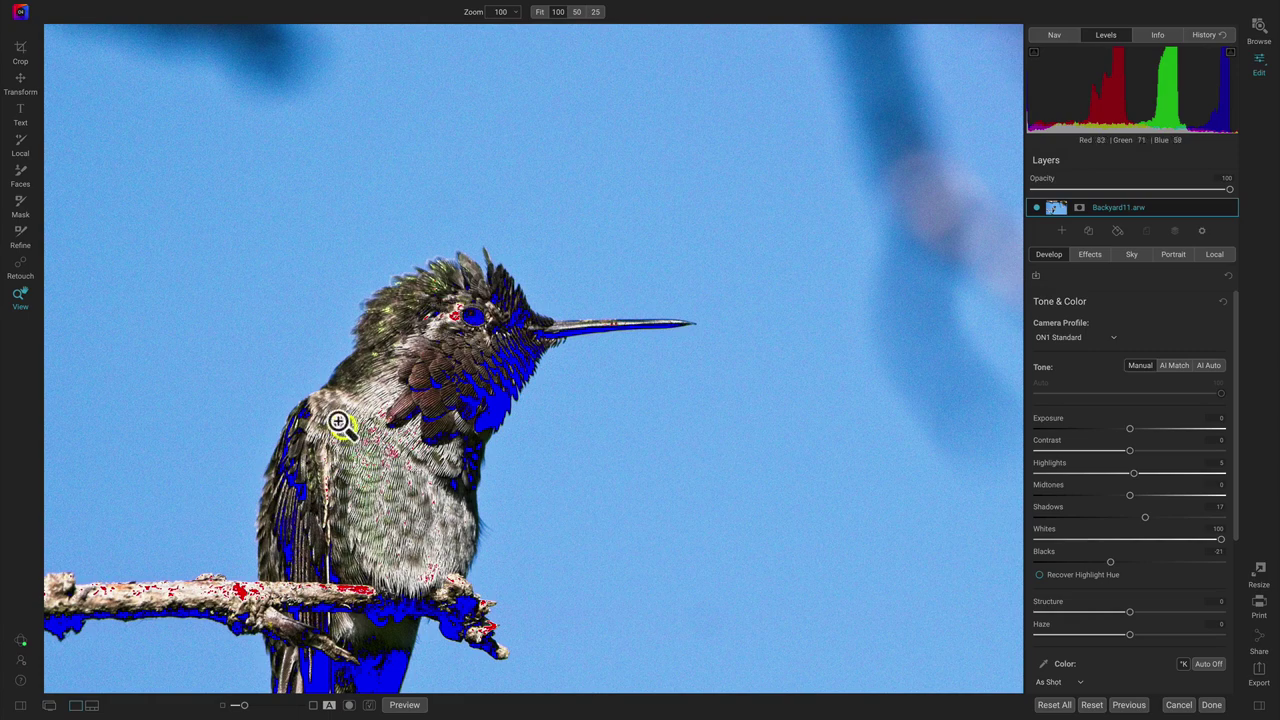
left_click_drag(346, 406, 520, 314)
left_click_drag(232, 530, 220, 345)
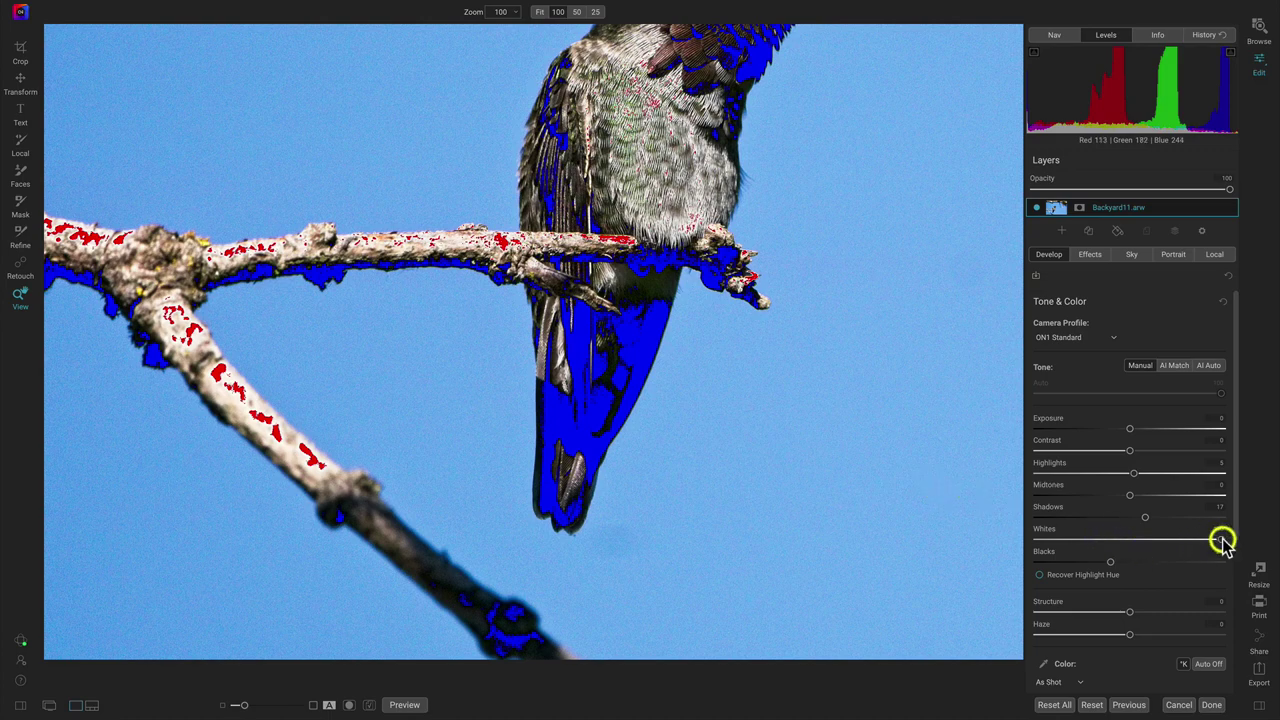
left_click_drag(1221, 540, 1120, 527)
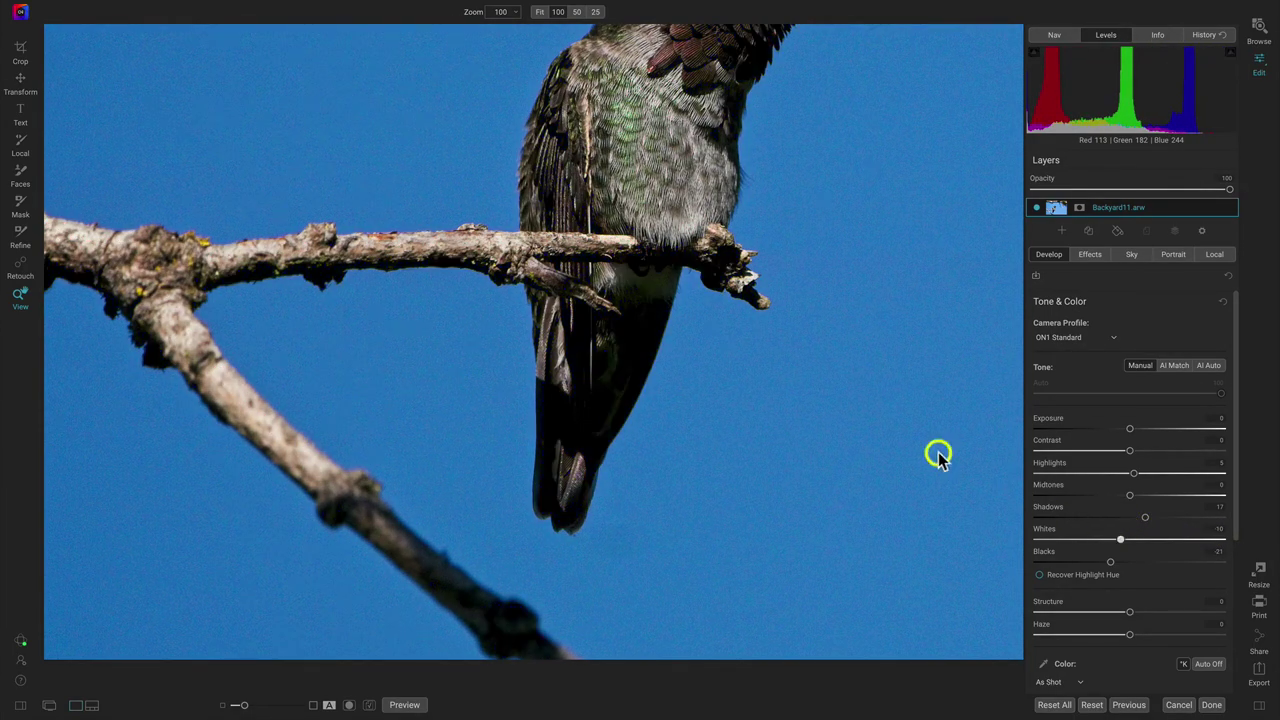
key("ctrl+0")
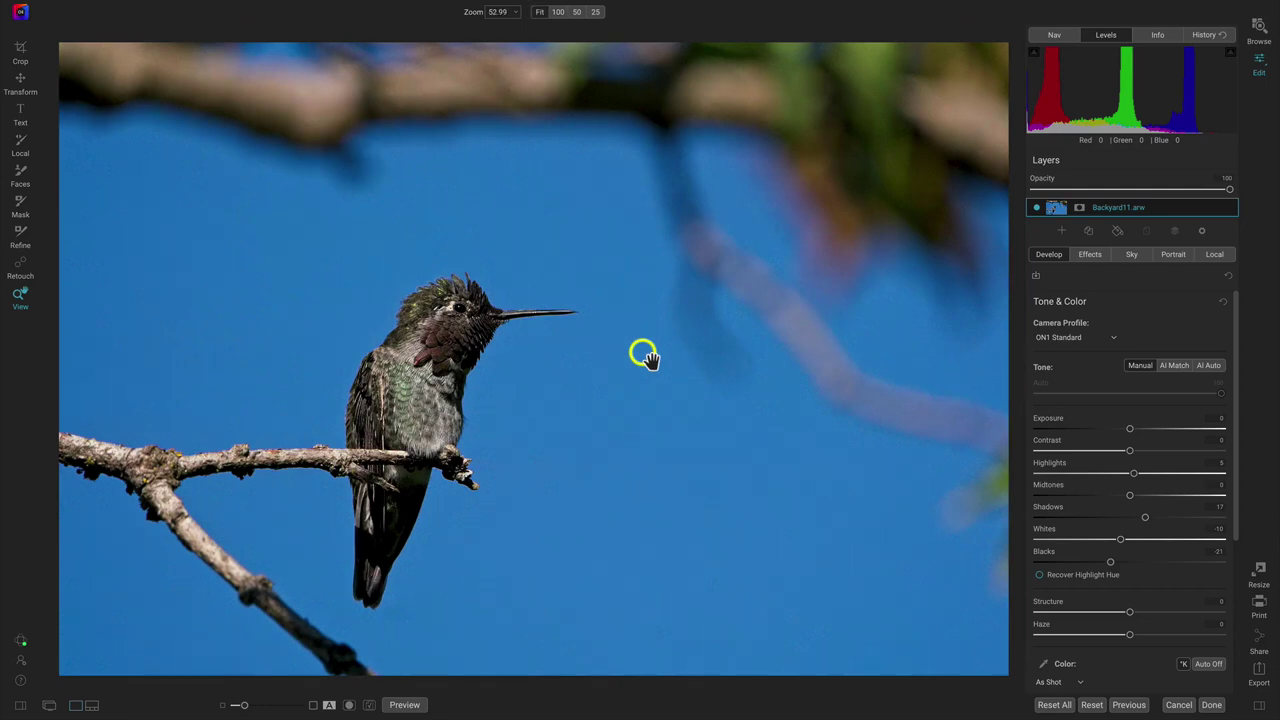
Step: Set Structure to 2, and test Haze before returning it to 0
scroll(1083, 486, "down", 3)
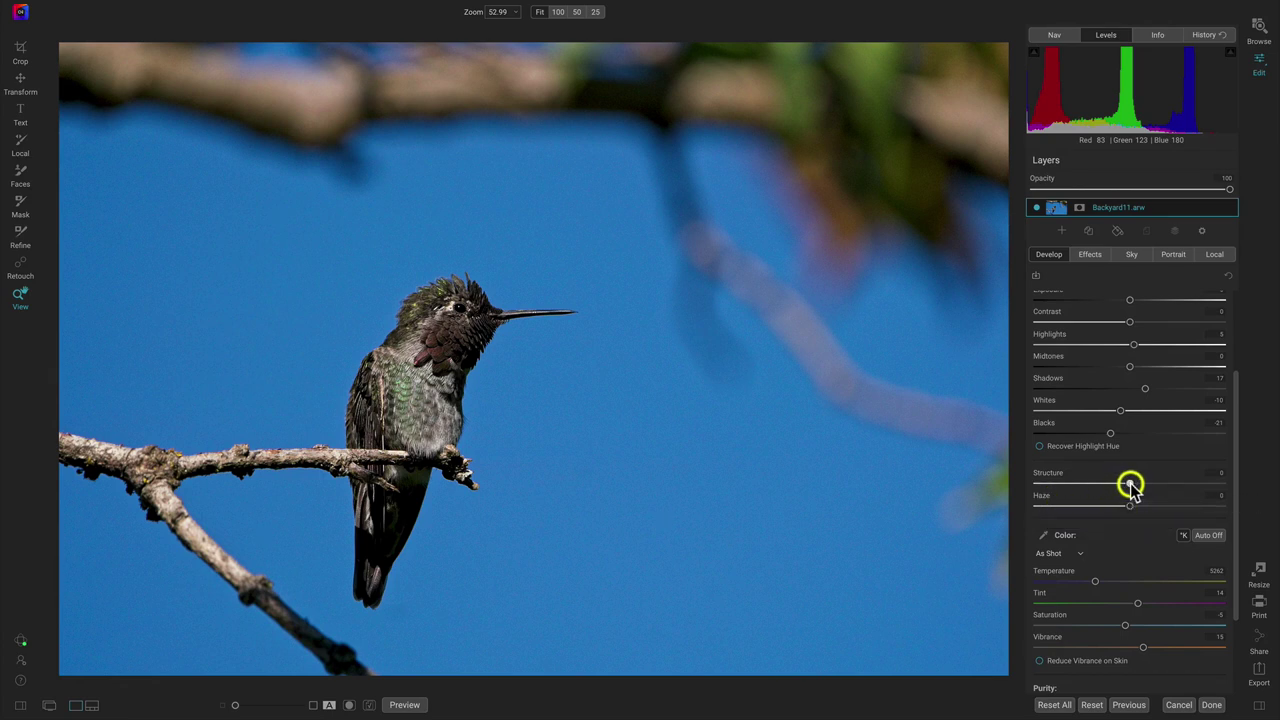
mouse_move(1137, 485)
left_mouse_down()
mouse_move(1212, 491)
mouse_move(1046, 466)
mouse_move(1265, 515)
mouse_move(1130, 485)
left_mouse_up()
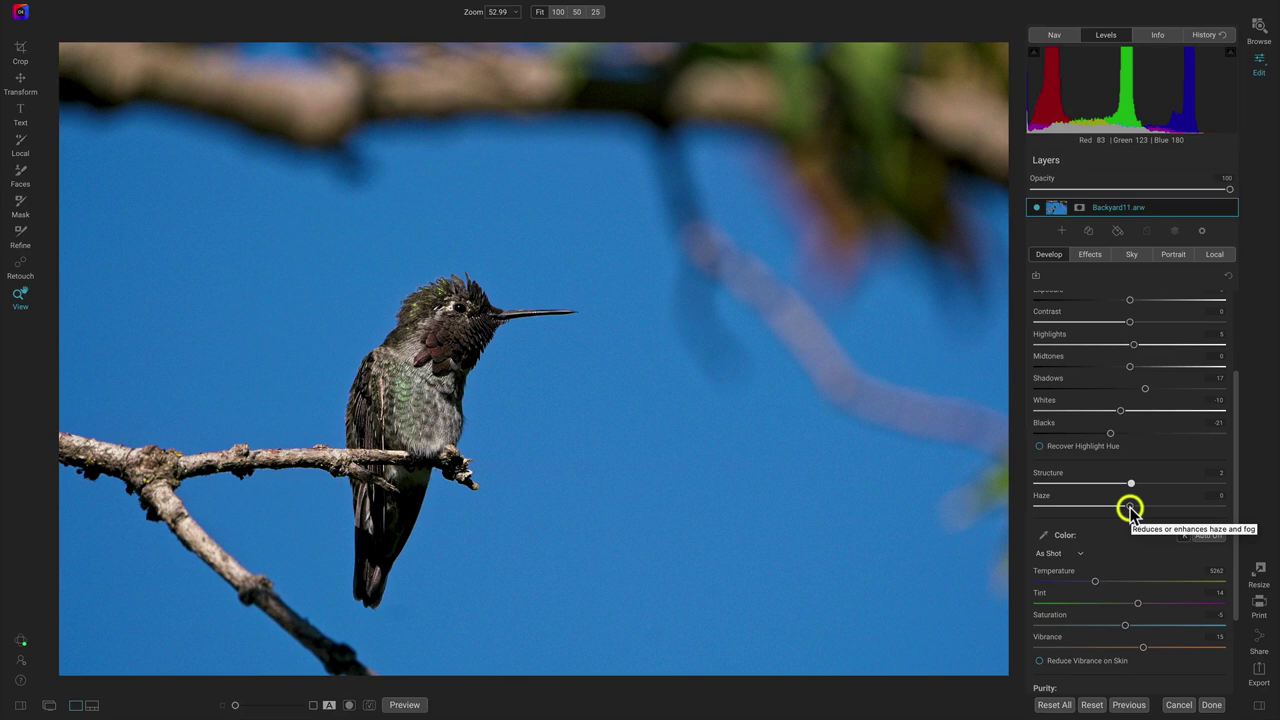
mouse_move(1130, 508)
left_mouse_down()
mouse_move(1047, 506)
mouse_move(1175, 514)
mouse_move(1076, 503)
mouse_move(1122, 501)
left_mouse_up()
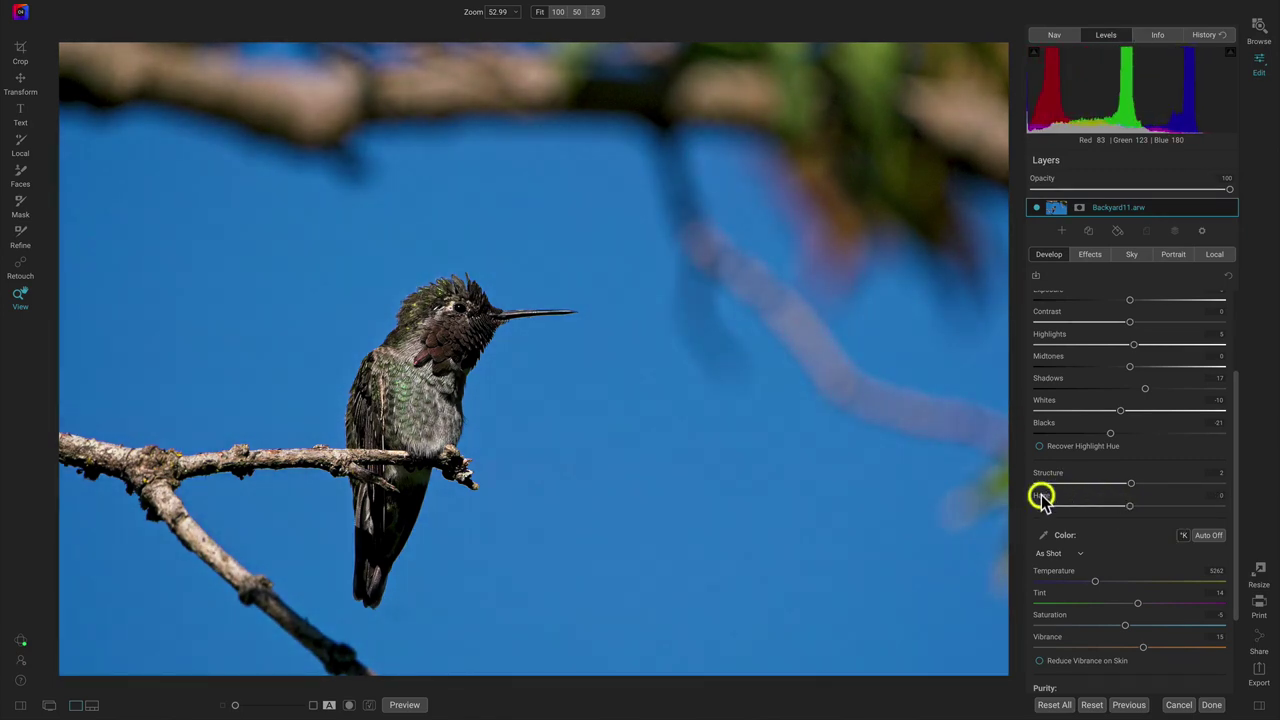
Step: Try the white balance presets and the automatic color correction, and return the white balance to As Shot
scroll(1101, 468, "down", 1)
scroll(1100, 466, "down", 5)
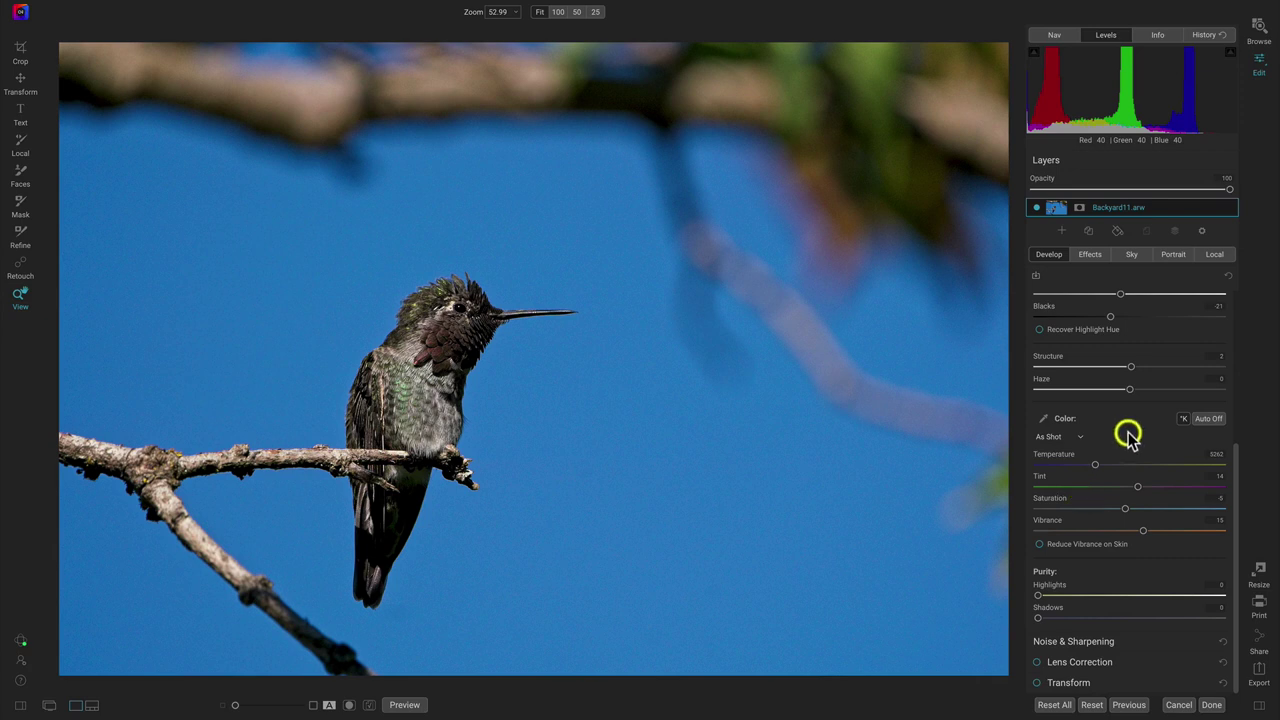
left_click(1078, 437)
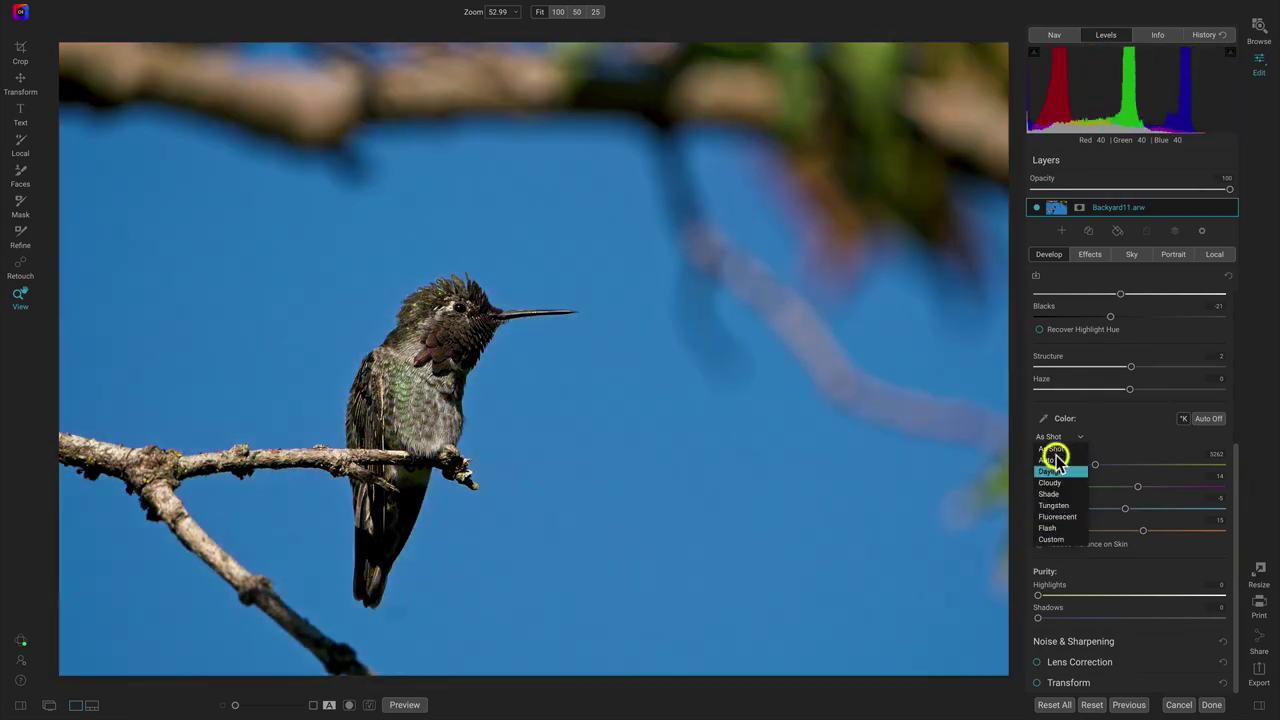
left_click(1057, 451)
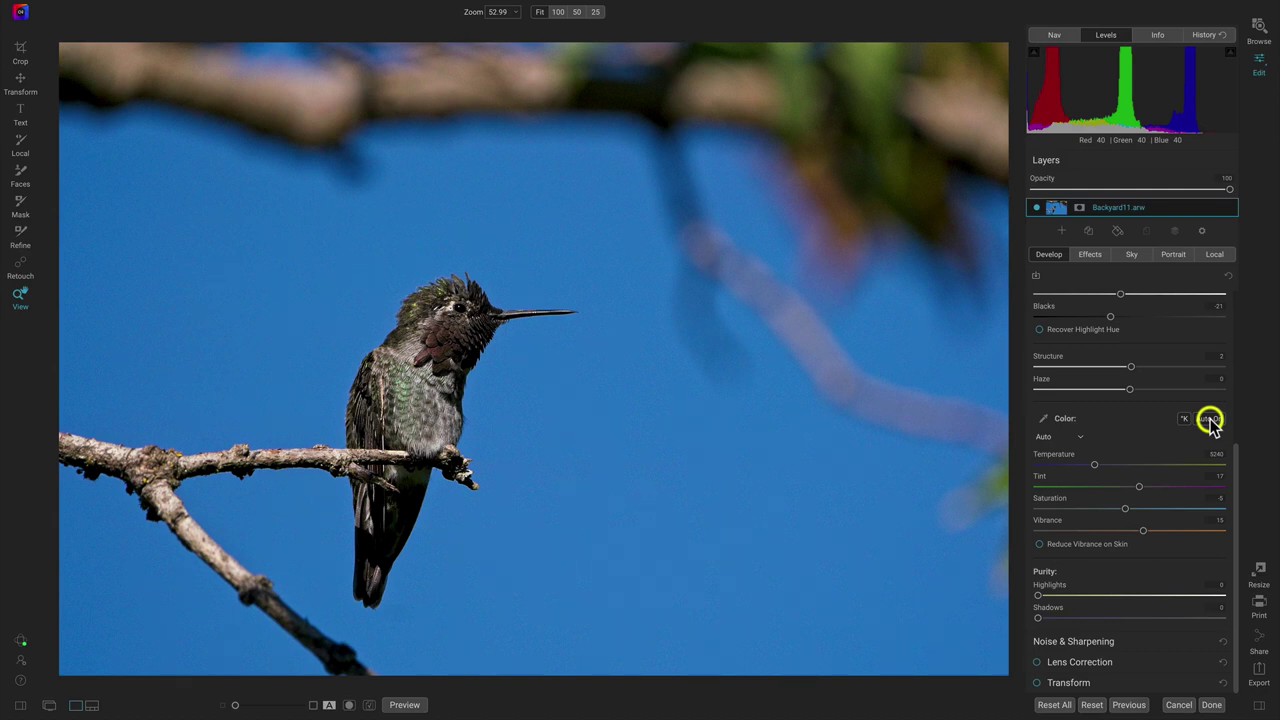
left_click(1210, 420)
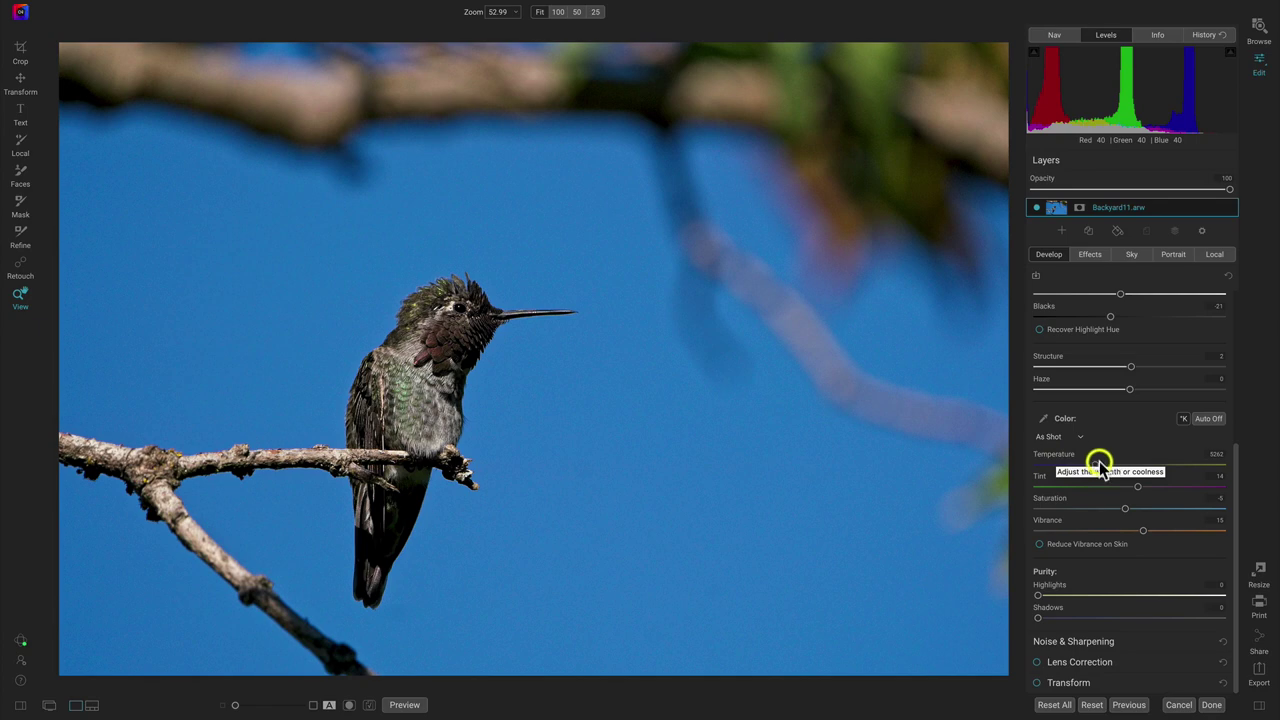
Step: Set the color Temperature to 5325, and test a different Tint before returning it to 14
mouse_move(1094, 464)
left_mouse_down()
mouse_move(1050, 466)
mouse_move(1078, 471)
left_mouse_up()
mouse_move(1092, 475)
left_mouse_down()
mouse_move(1120, 483)
mouse_move(1097, 484)
left_mouse_up()
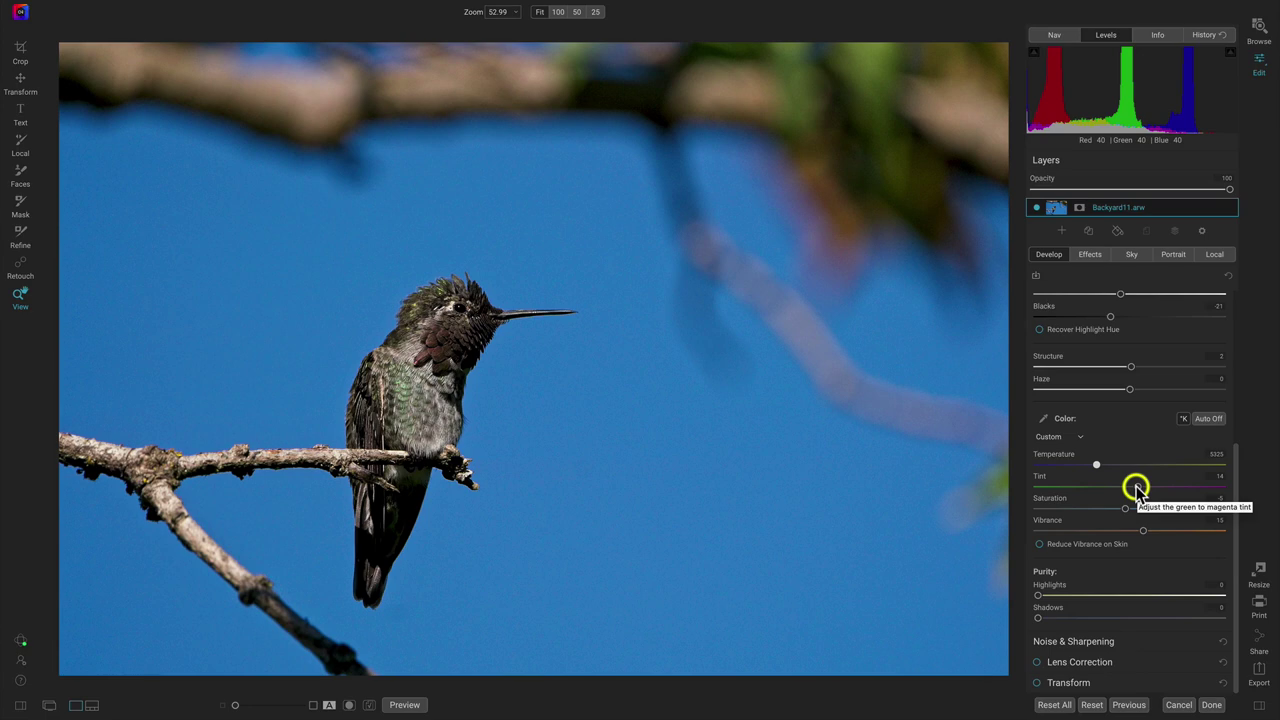
mouse_move(1137, 487)
left_mouse_down()
mouse_move(1082, 487)
mouse_move(1156, 487)
mouse_move(1131, 487)
left_mouse_up()
scroll(1040, 478, "up", 2)
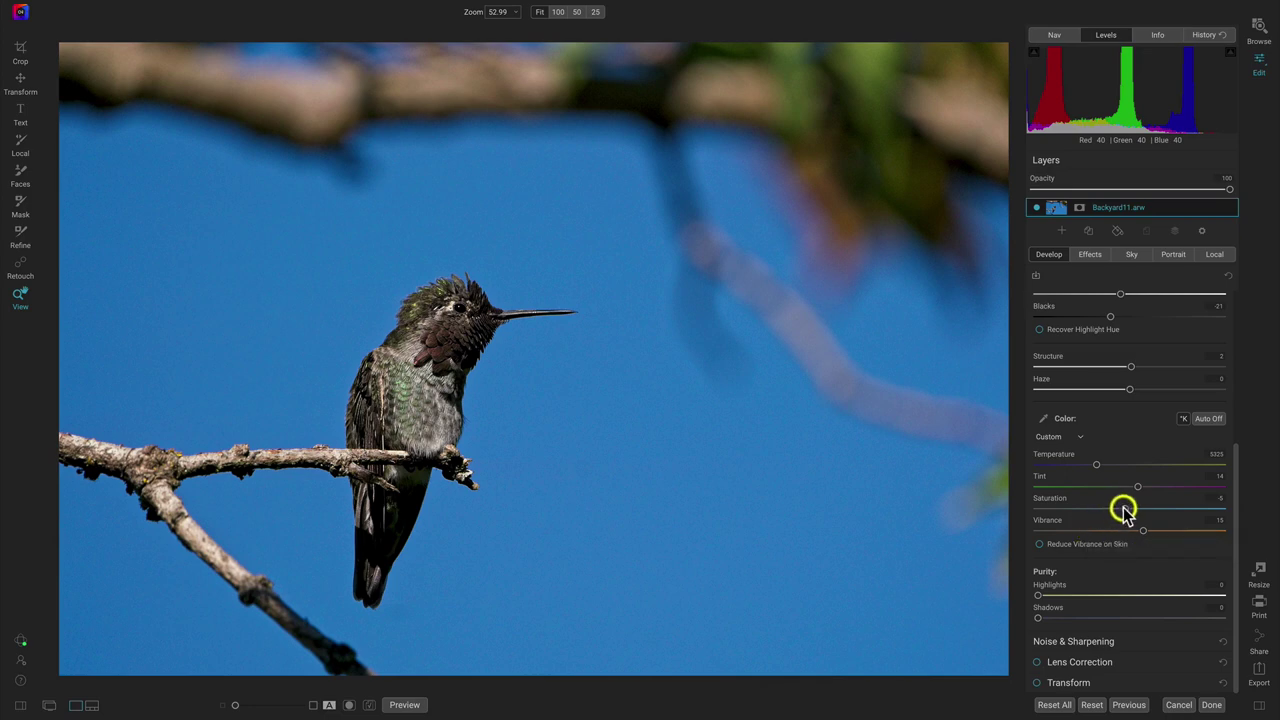
Step: Set Saturation to 16 and Vibrance to -1, and test a near-maximum Purity Highlights value before resetting it to 0
left_click_drag(1126, 512, 1127, 538)
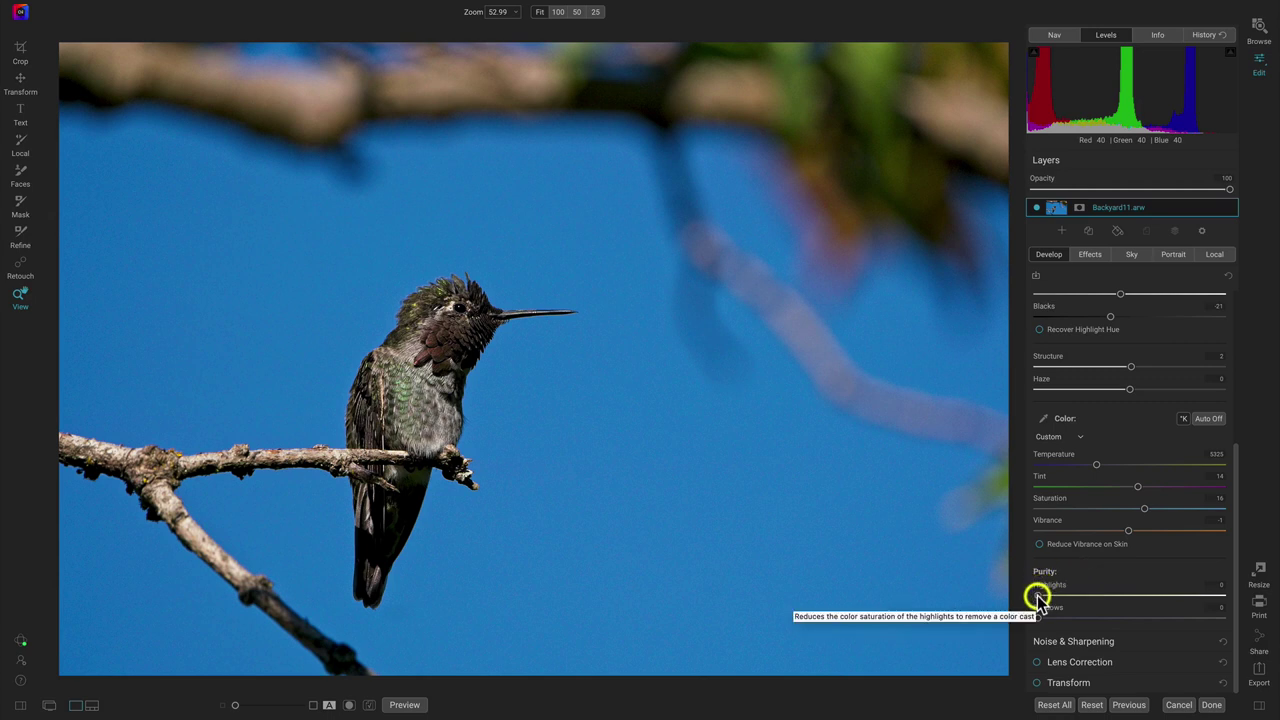
left_click_drag(1037, 597, 1222, 605)
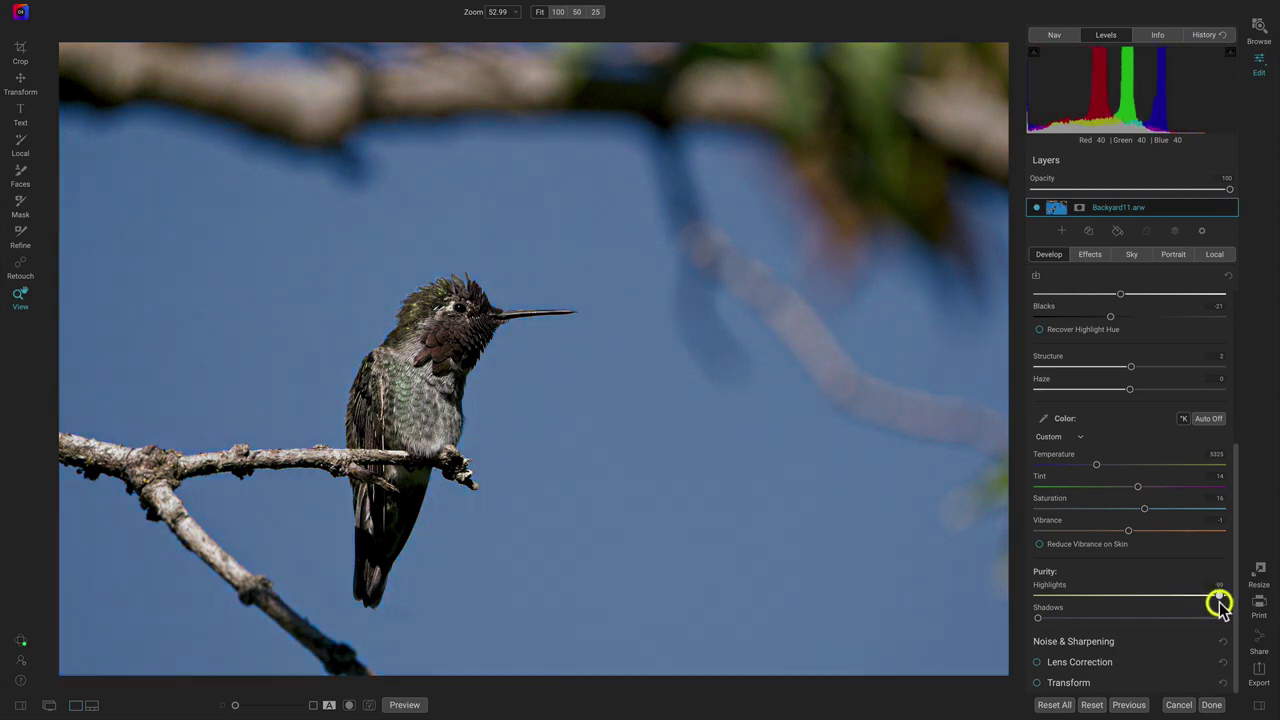
left_click_drag(1218, 603, 1032, 605)
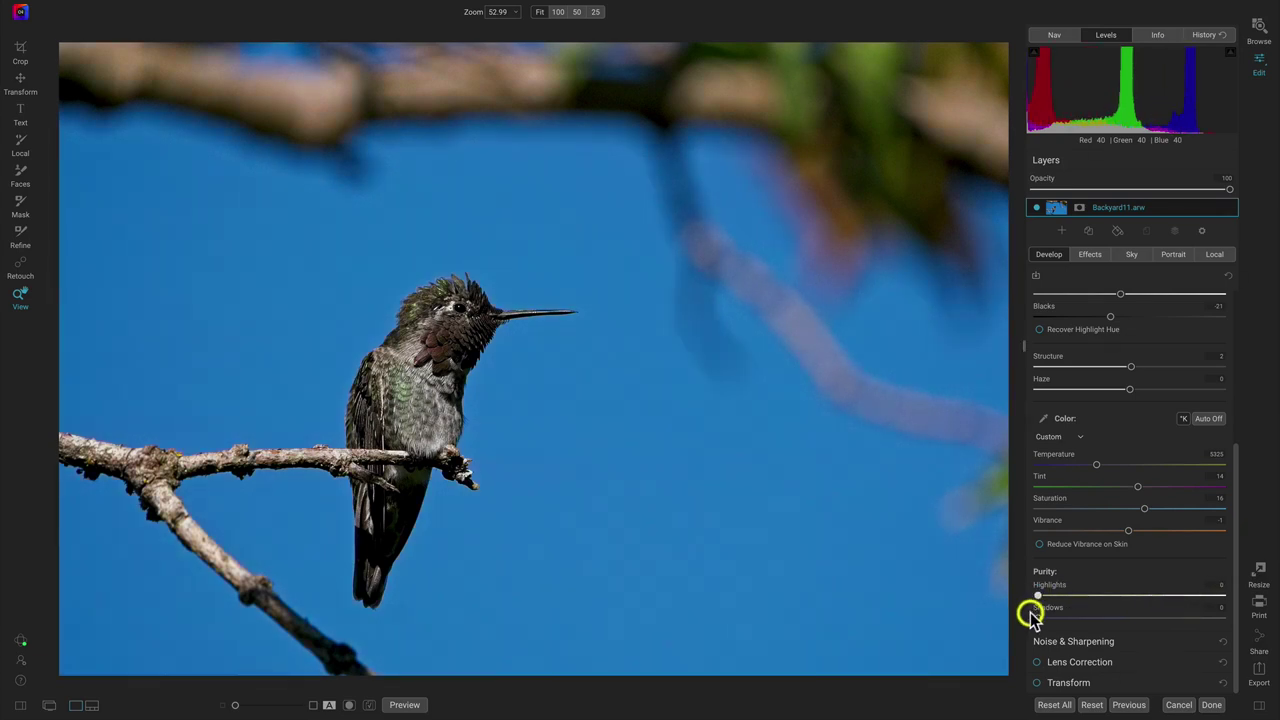
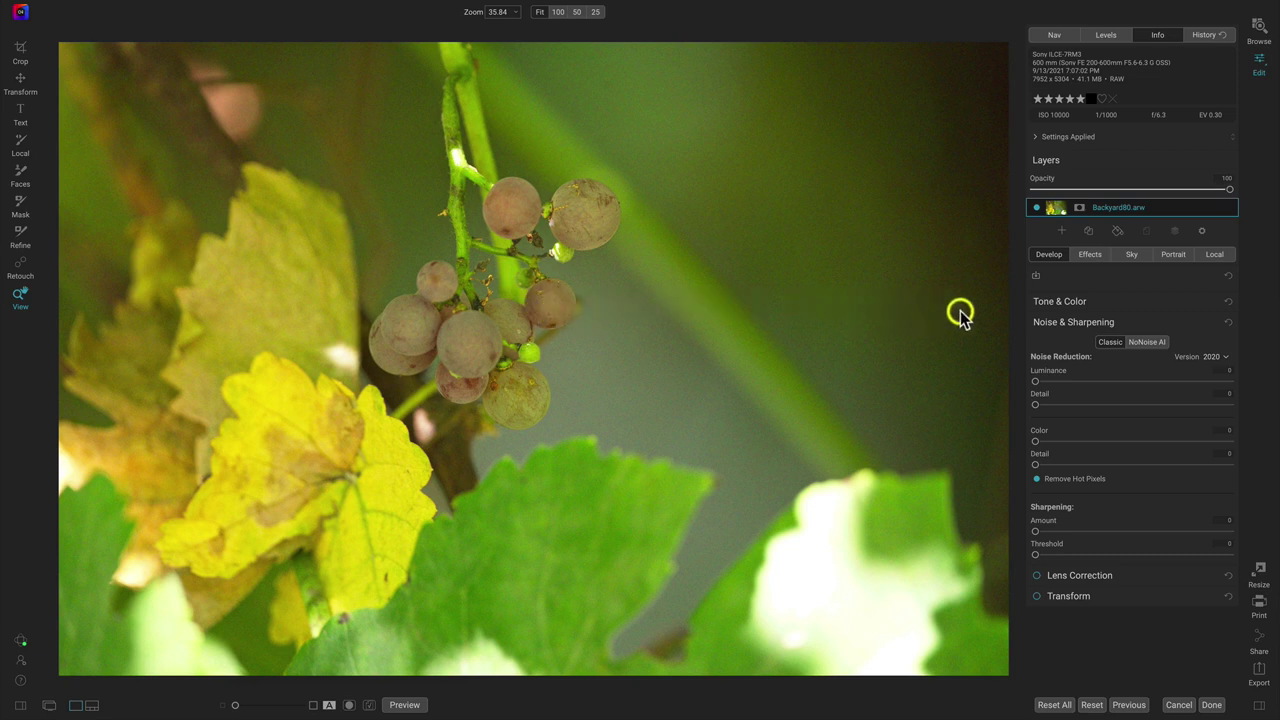
Step: Use NoNoise AI on Backyard80.arw with Luminance at 100 and Enhance Detail at 71, comparing before and after on the grapes
left_click(1158, 343)
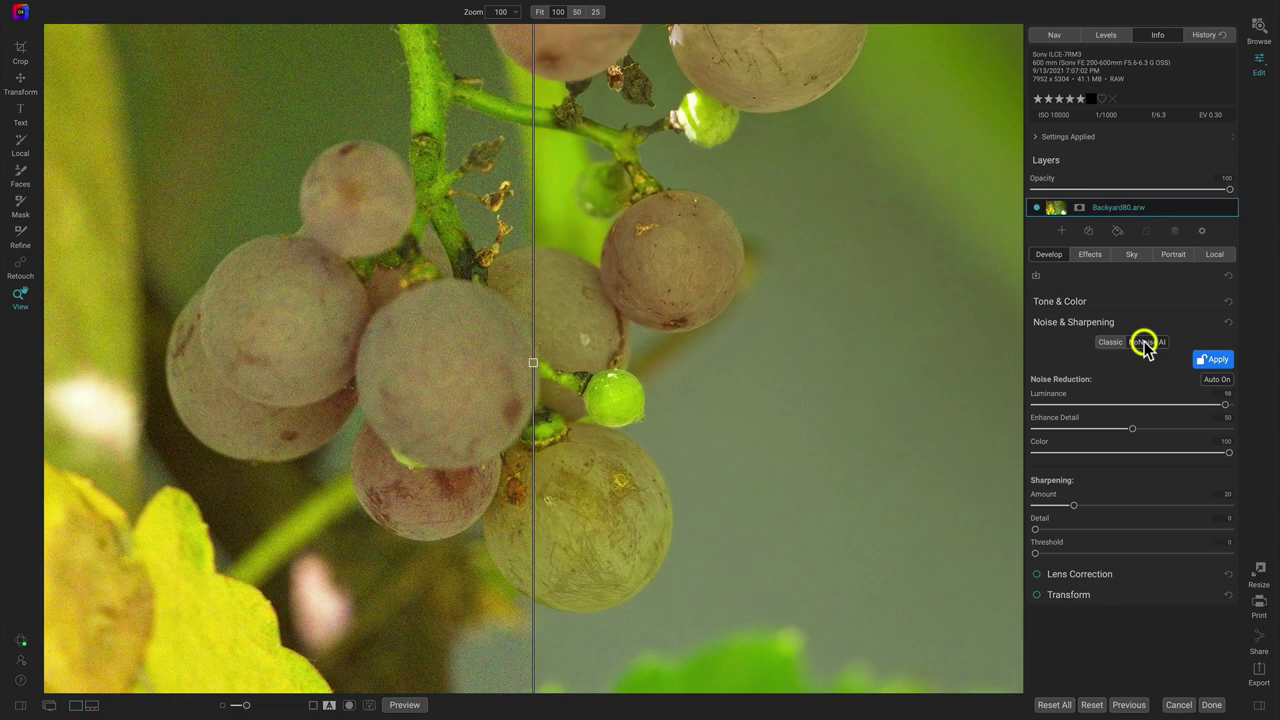
left_click_drag(532, 363, 364, 332)
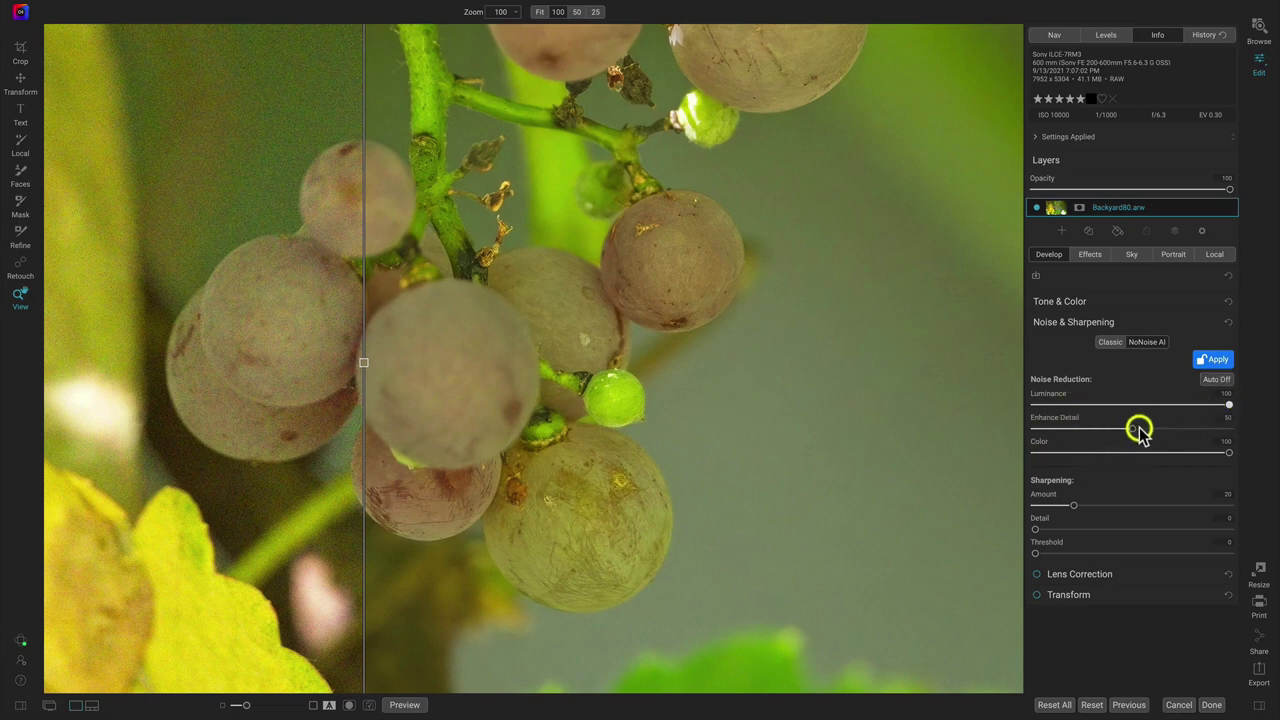
left_click_drag(1132, 429, 1178, 433)
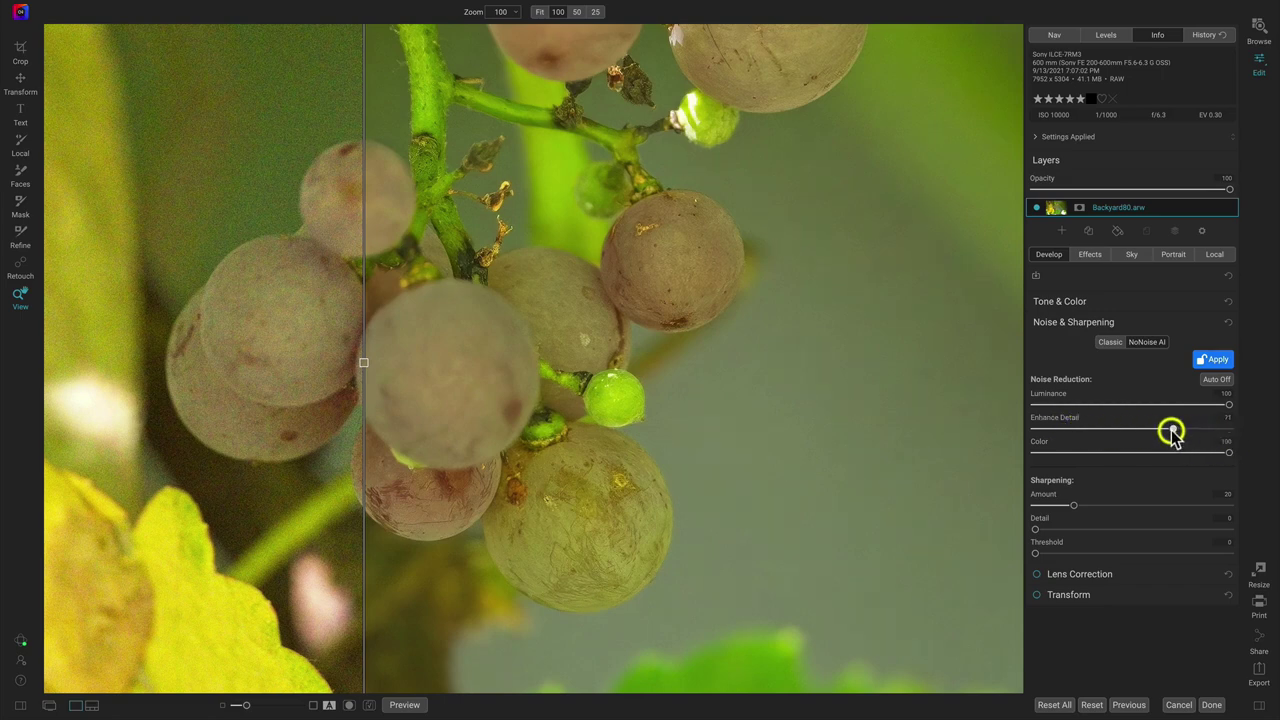
Step: Set the Sharpening Amount to 60 and Detail to 25, compare before and after on the grapes, and apply NoNoise AI
left_click_drag(1078, 507, 1152, 505)
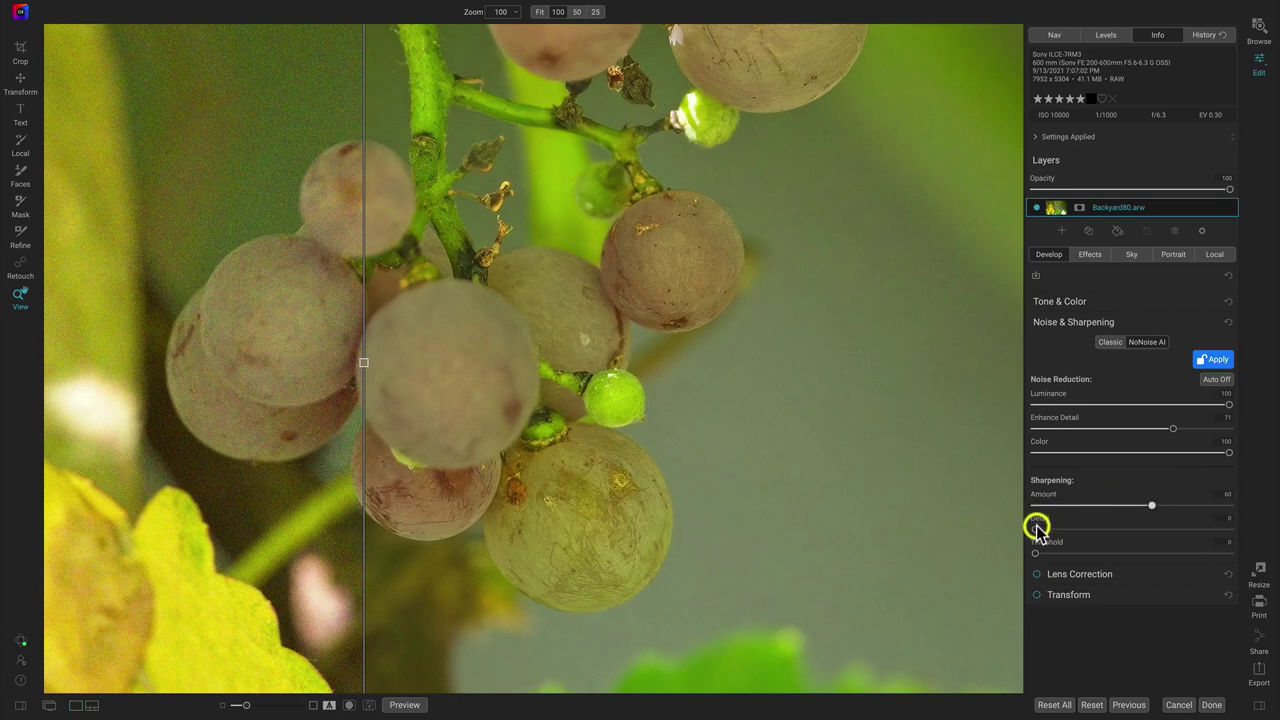
left_click_drag(1035, 530, 1088, 533)
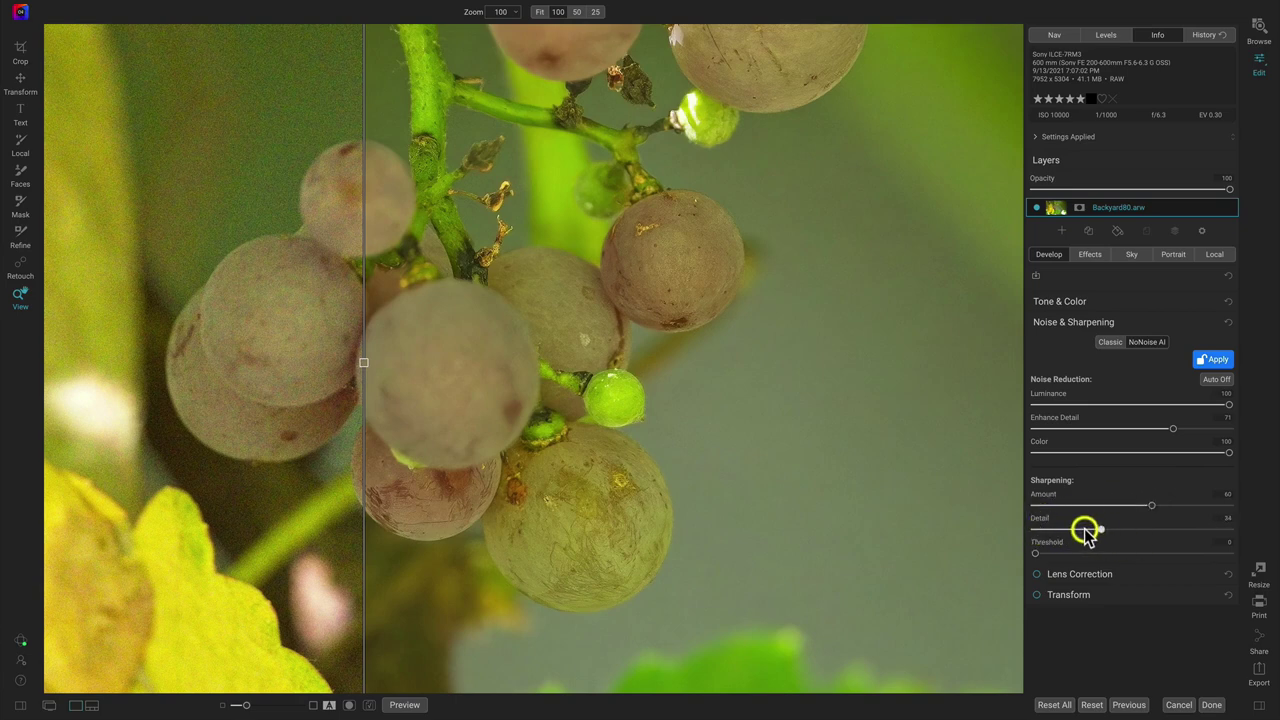
left_click_drag(365, 360, 398, 377)
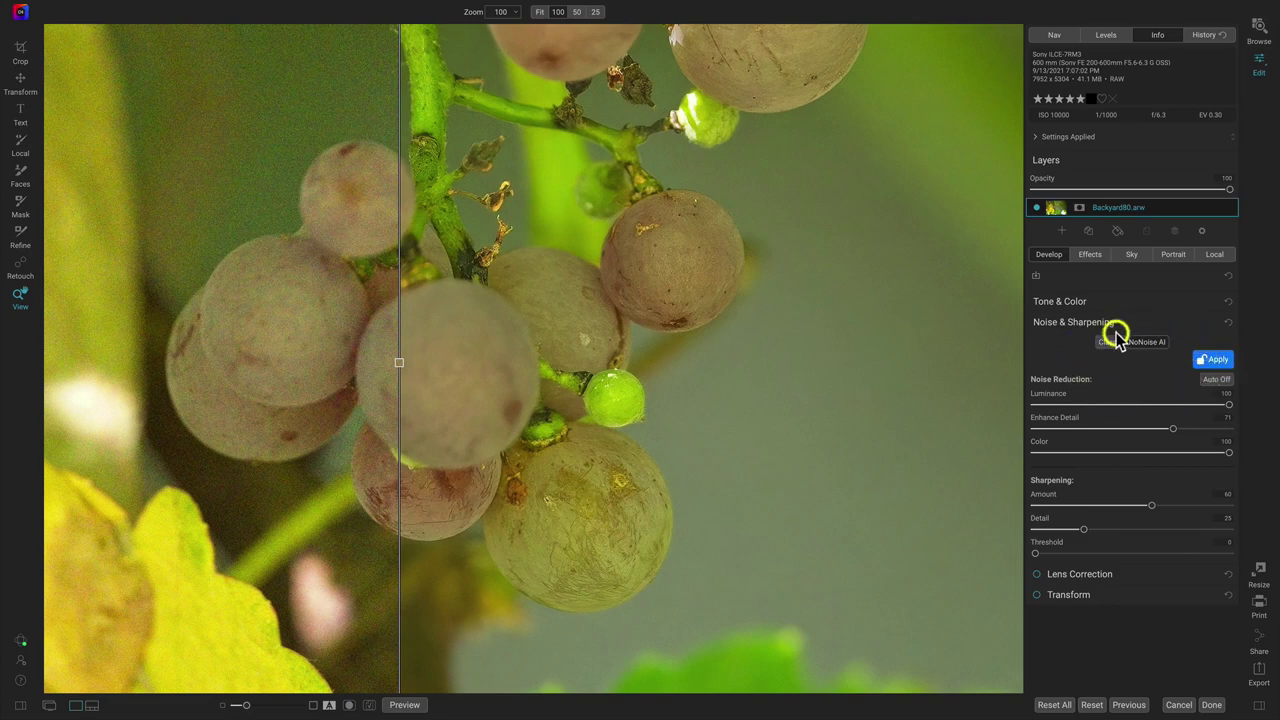
left_click(1213, 362)
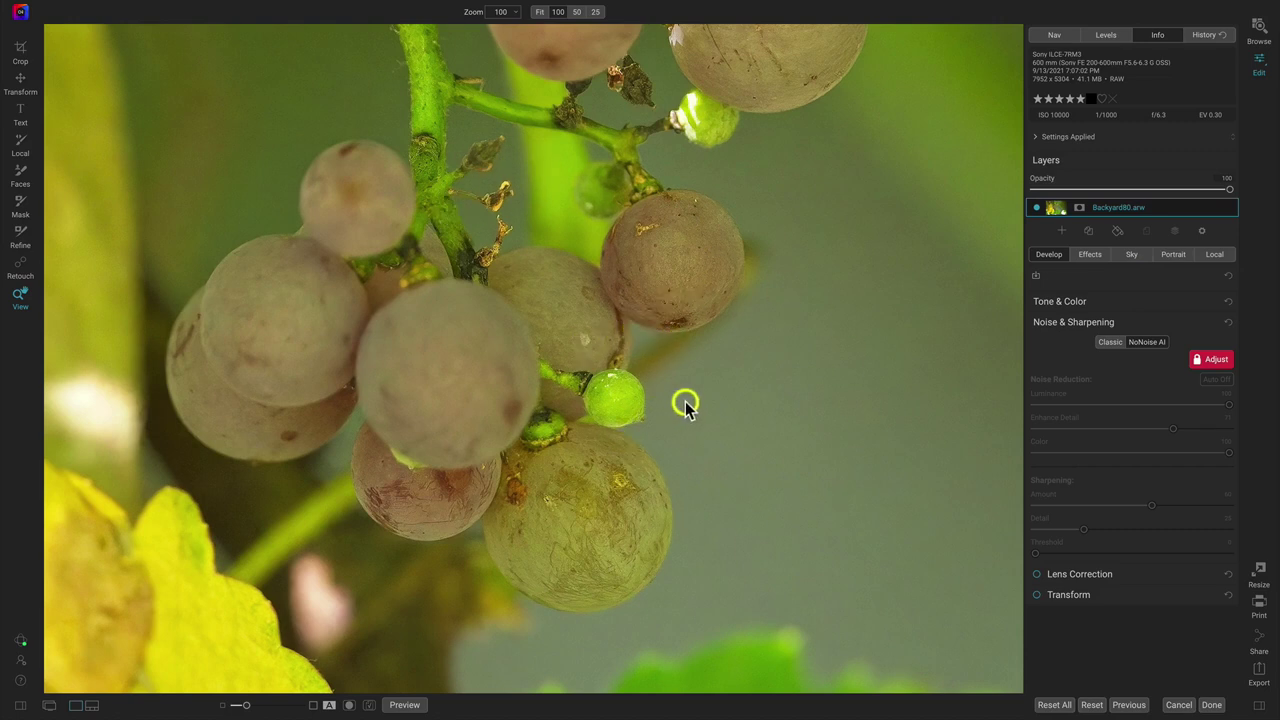
Step: Add a Black & White effects filter to the grape photo Backyard80.arw
left_click(1100, 254)
left_click(1131, 299)
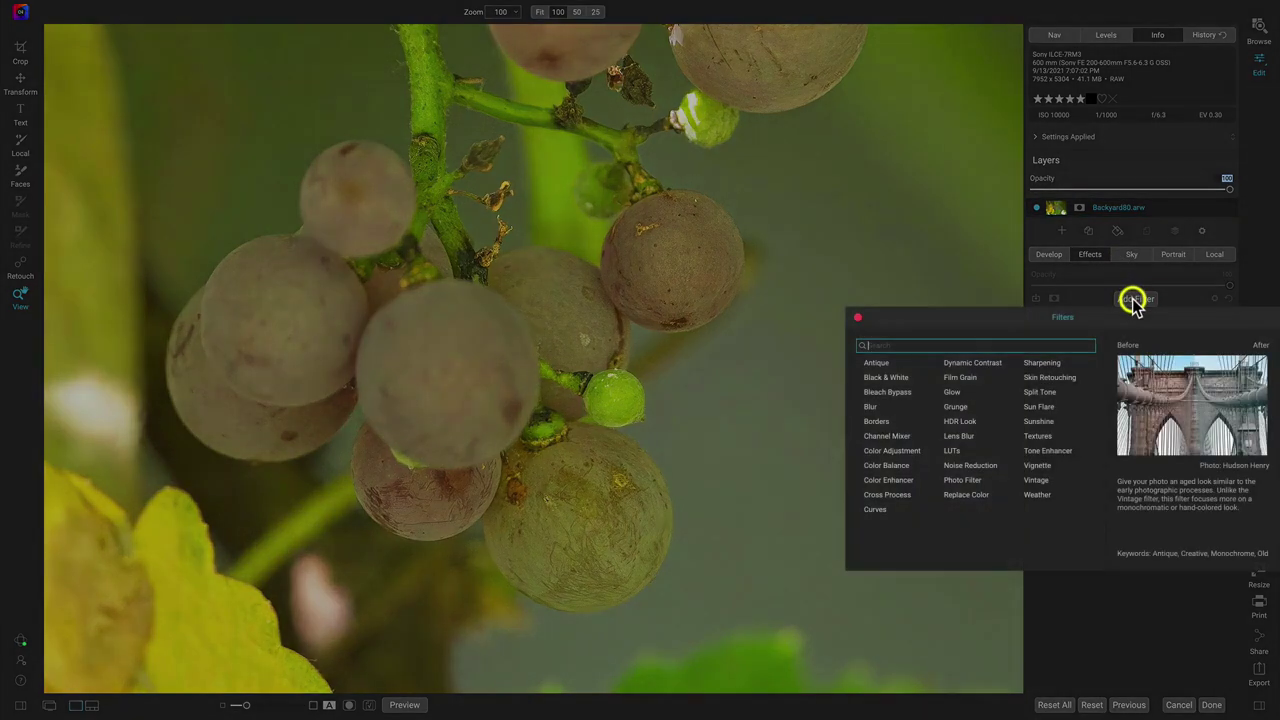
left_click(896, 381)
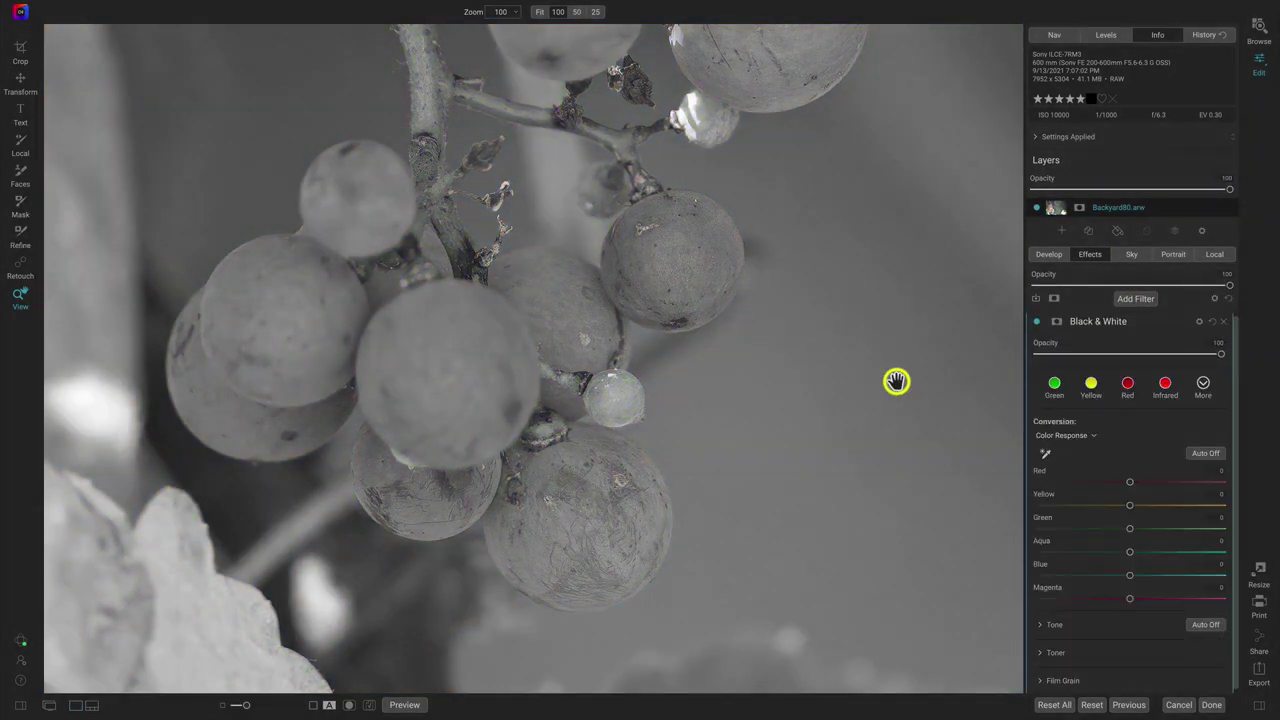
left_click(896, 381)
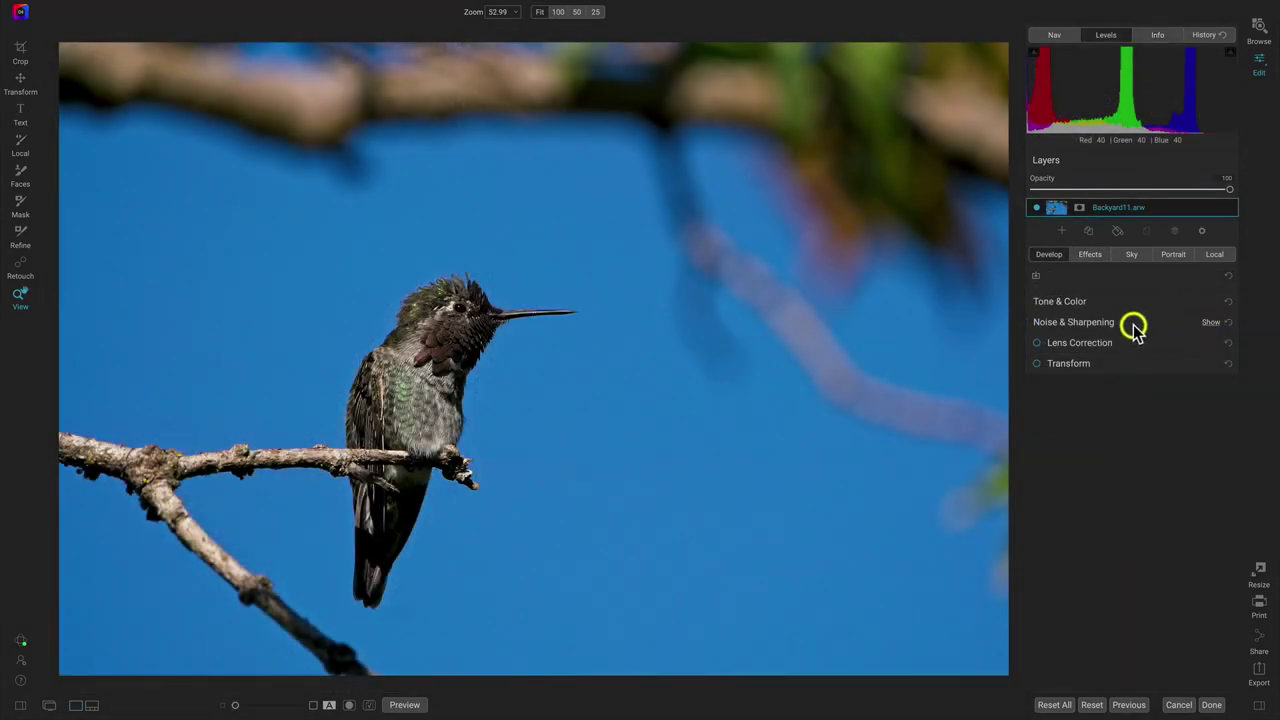
Step: View the Transform settings of Backyard11.arw, enable Lens Correction, and show the lens profile settings
left_click(1204, 342)
left_click(1207, 475)
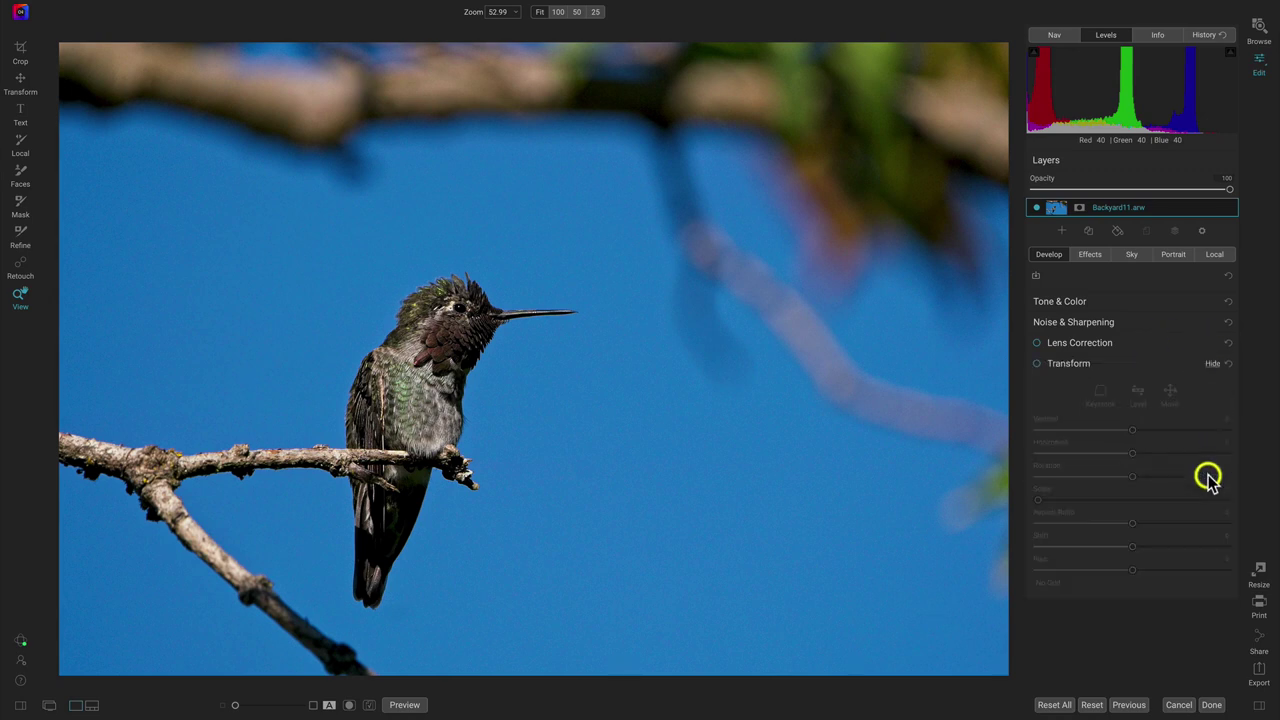
left_click(1036, 343)
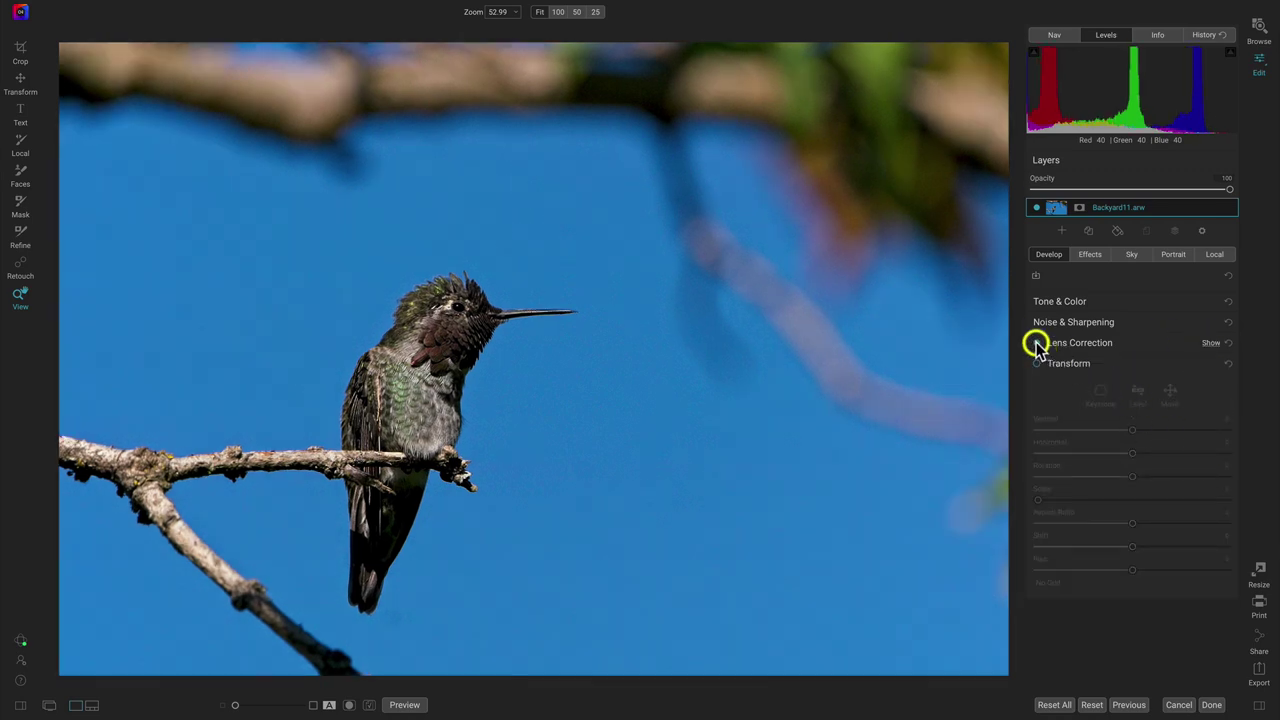
left_click(1207, 344)
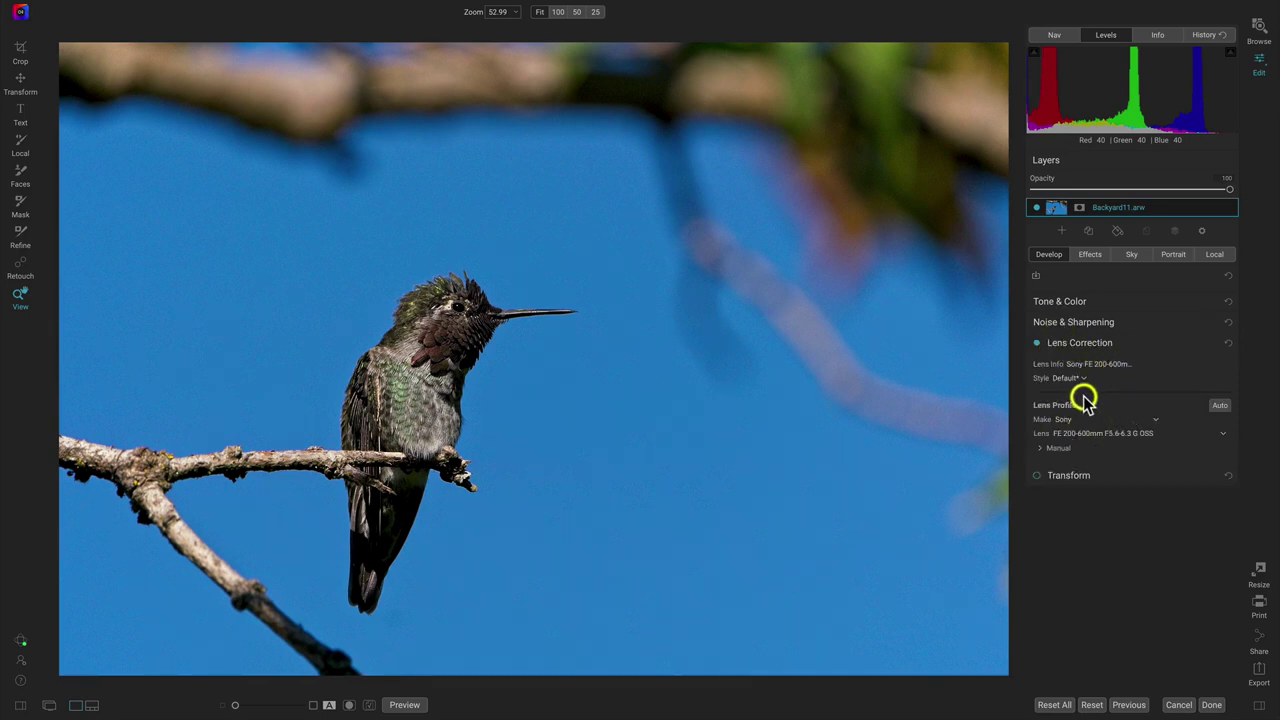
Step: Try a positive manual Distortion of about 15 in the Lens Correction of Backyard11.arw, and undo it
left_click(1045, 447)
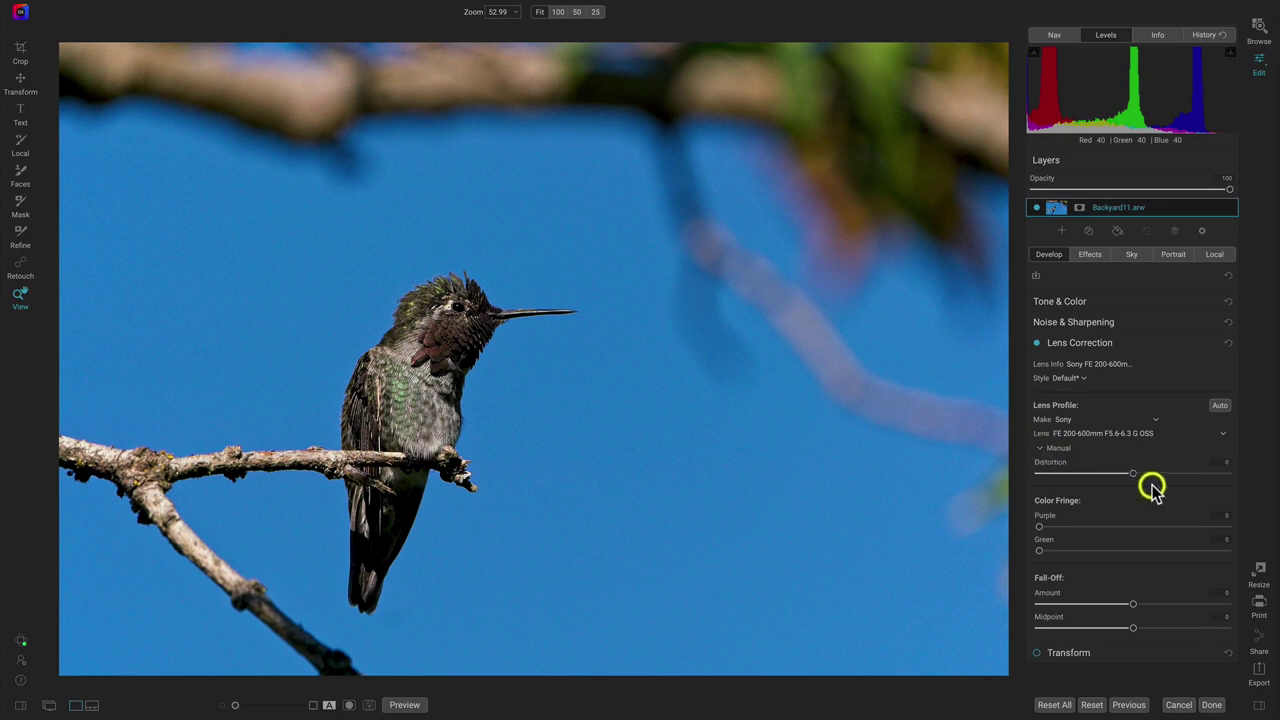
left_click_drag(1134, 474, 1161, 473)
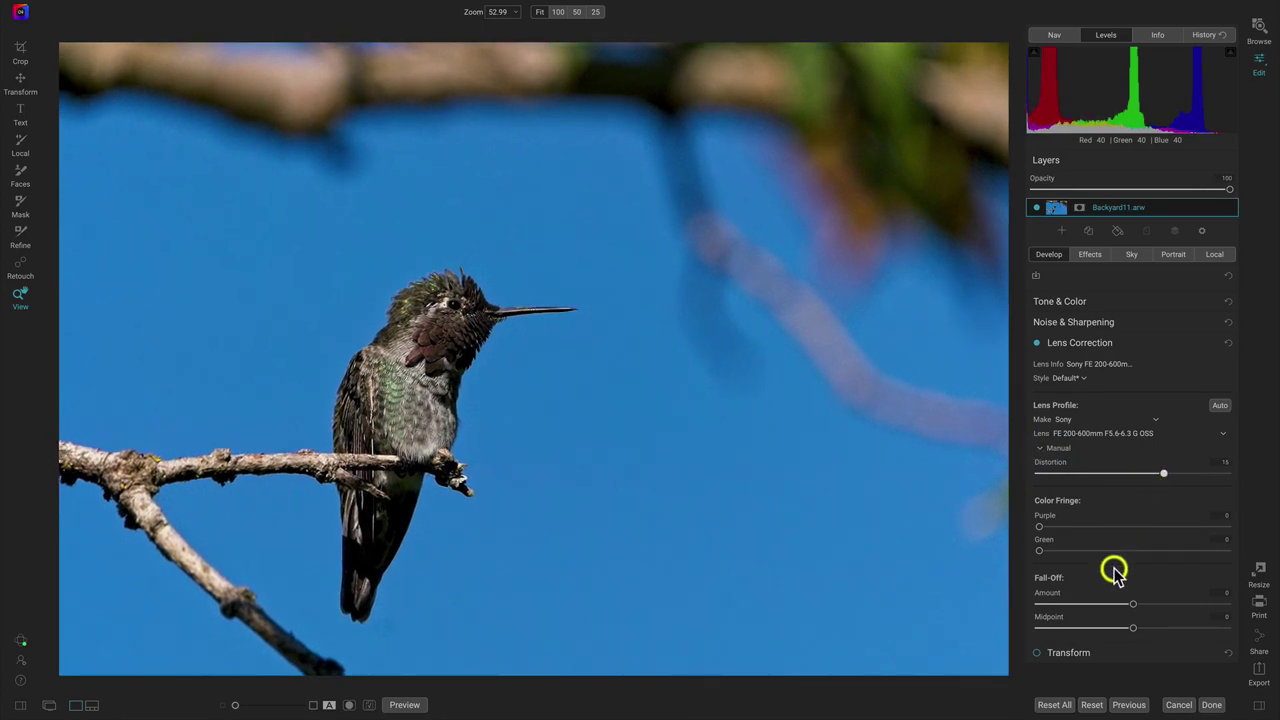
key("ctrl+z")
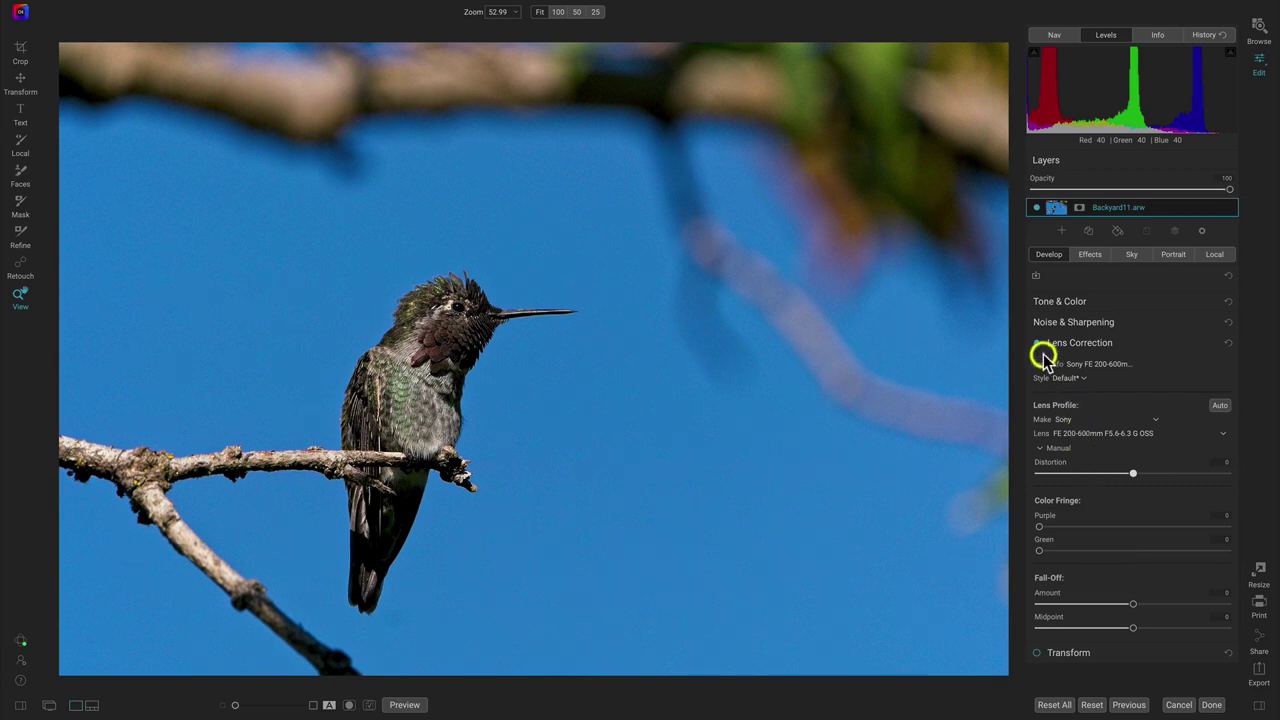
left_click(1208, 343)
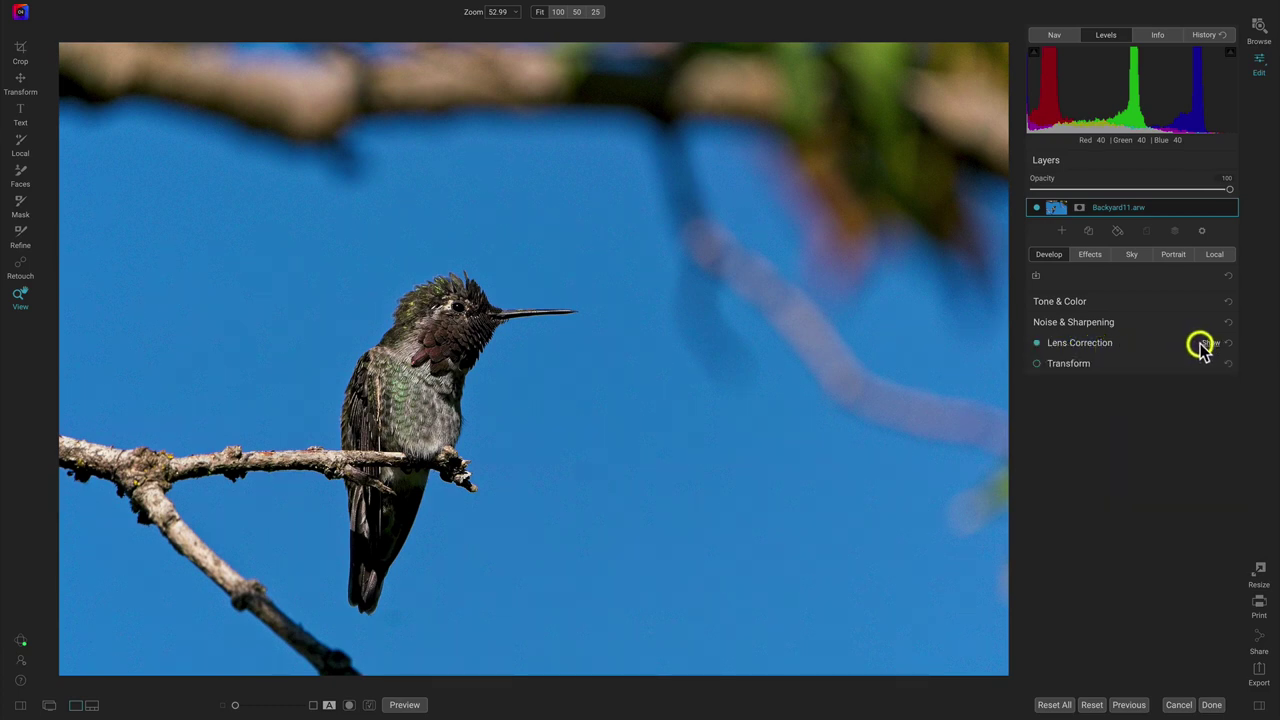
Step: Try a Transform on the hummingbird photo with Vertical and Horizontal at about 30 and a slight Scale increase, and disable it again
left_click(1208, 363)
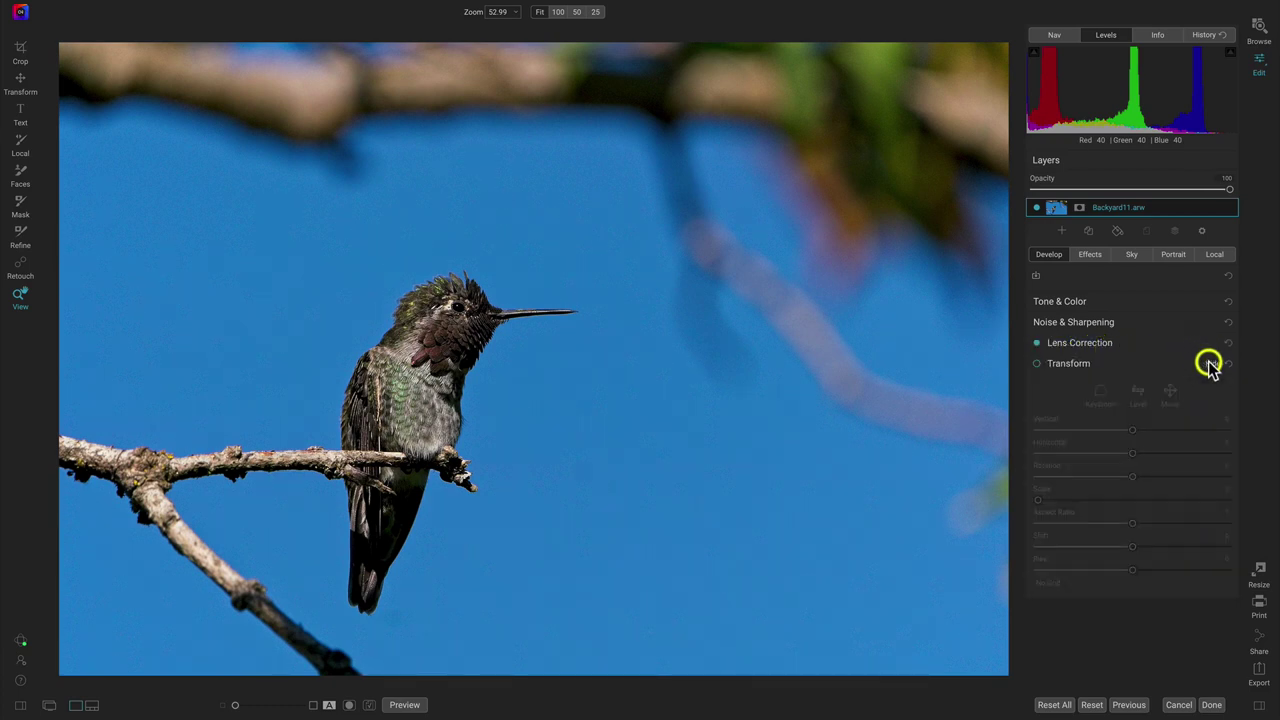
left_click(1036, 363)
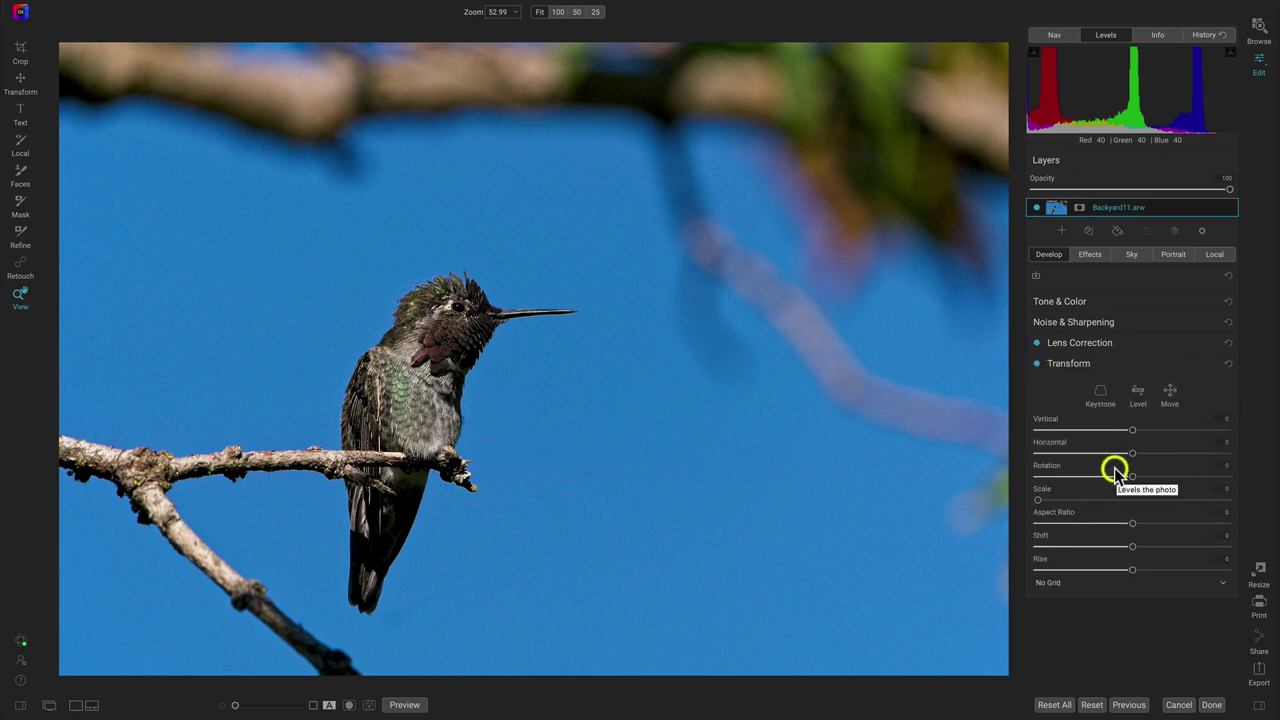
left_click_drag(1132, 430, 1162, 453)
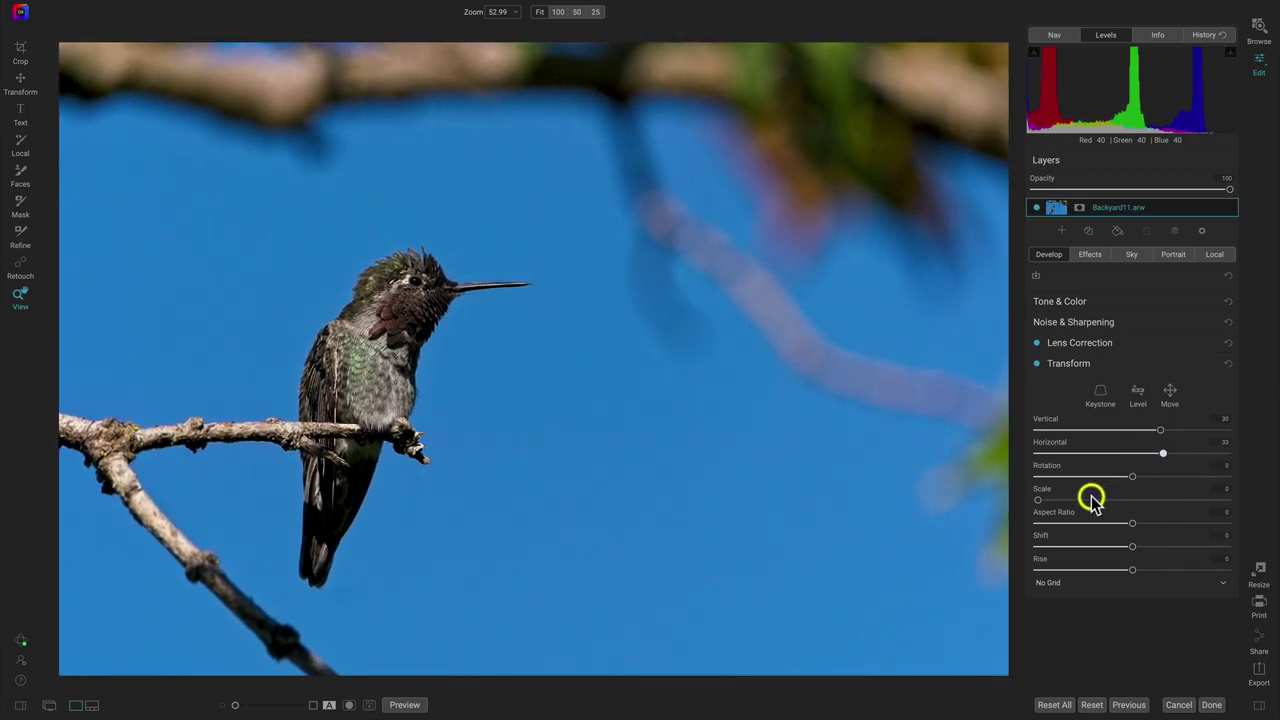
left_click_drag(1038, 501, 1046, 502)
left_click(1036, 363)
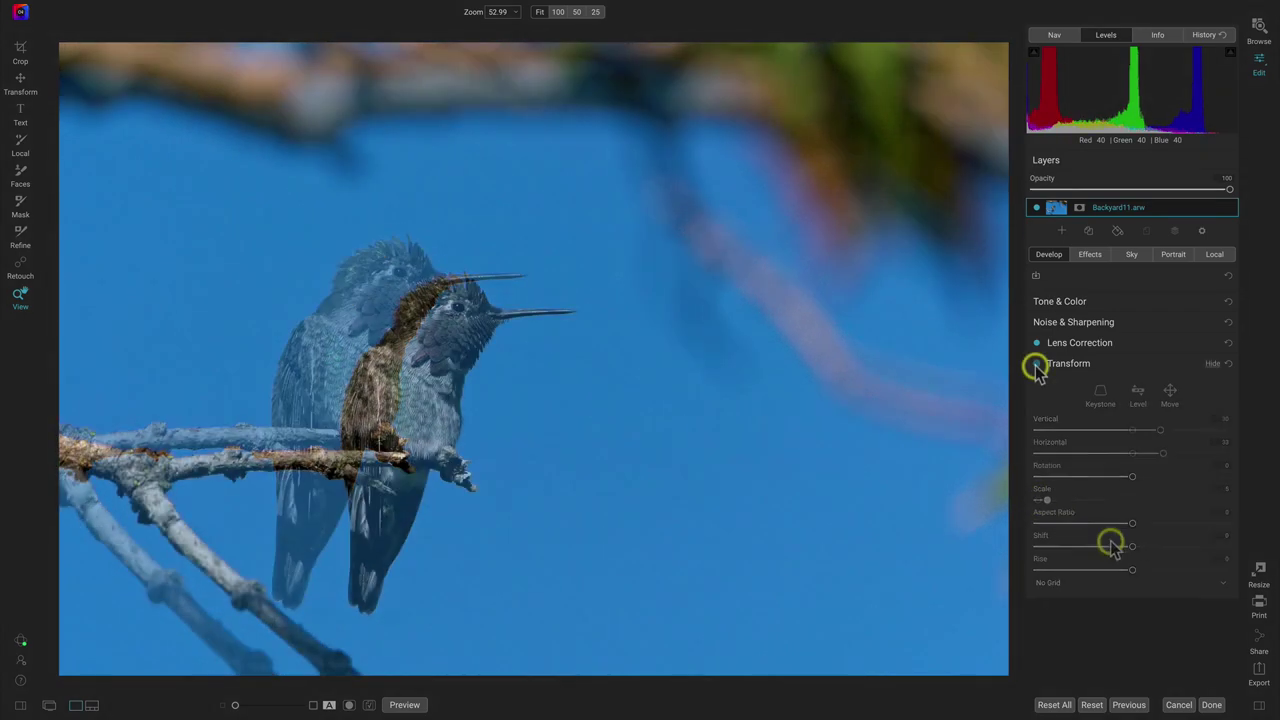
Step: Switch the Tone adjustment of the hummingbird photo from Manual to AI Auto
left_click(1209, 304)
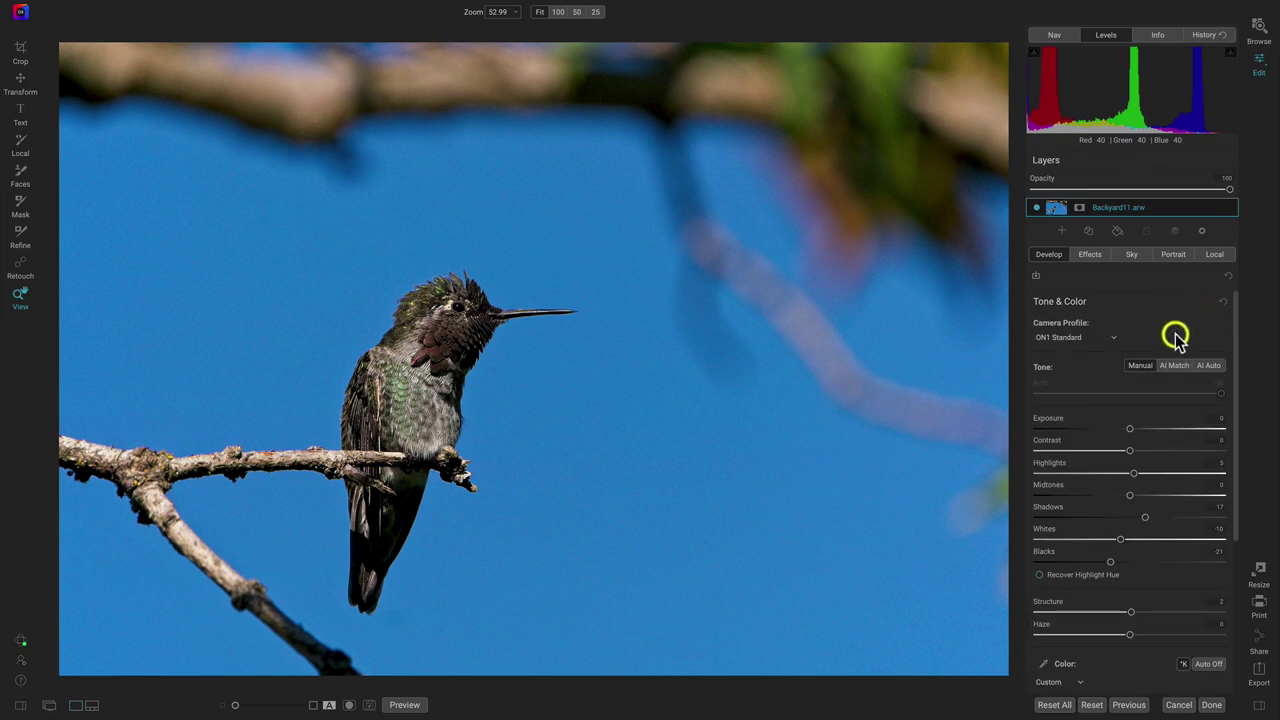
left_click(1208, 366)
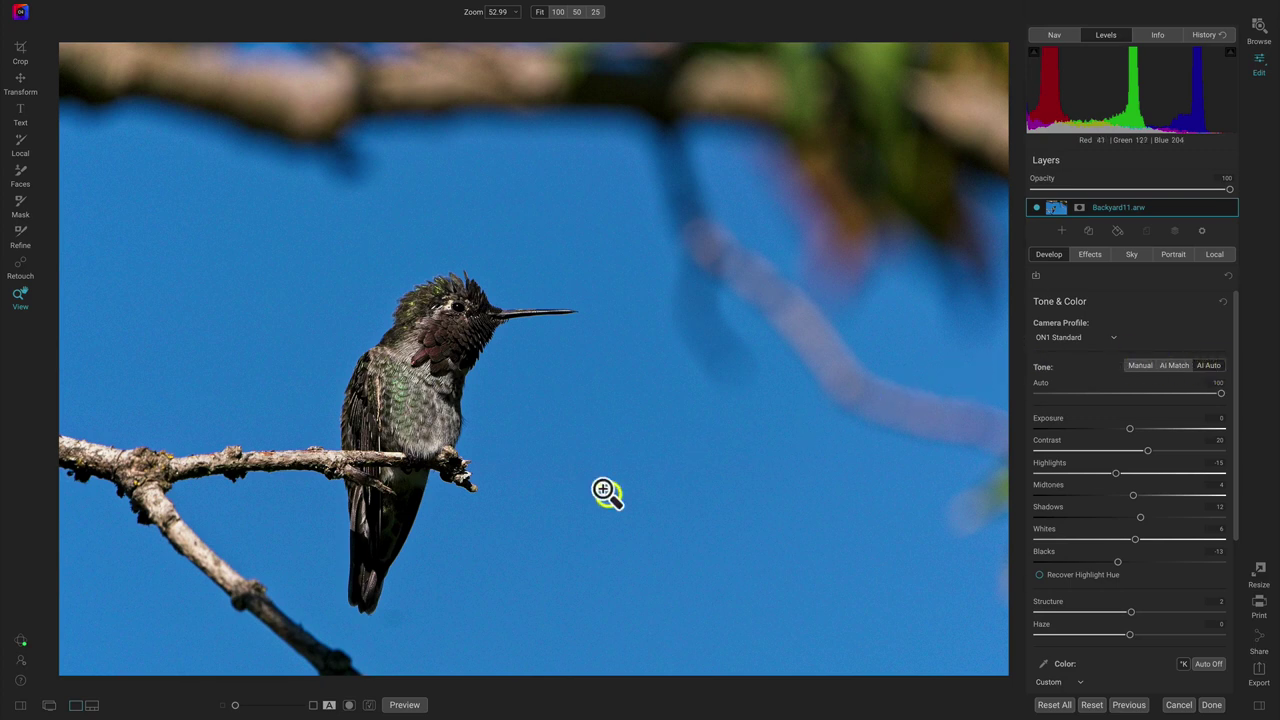
Step: Compare the original and edited hummingbird photo by toggling the preview and moving the divider of a split before-and-after view
left_click(403, 705)
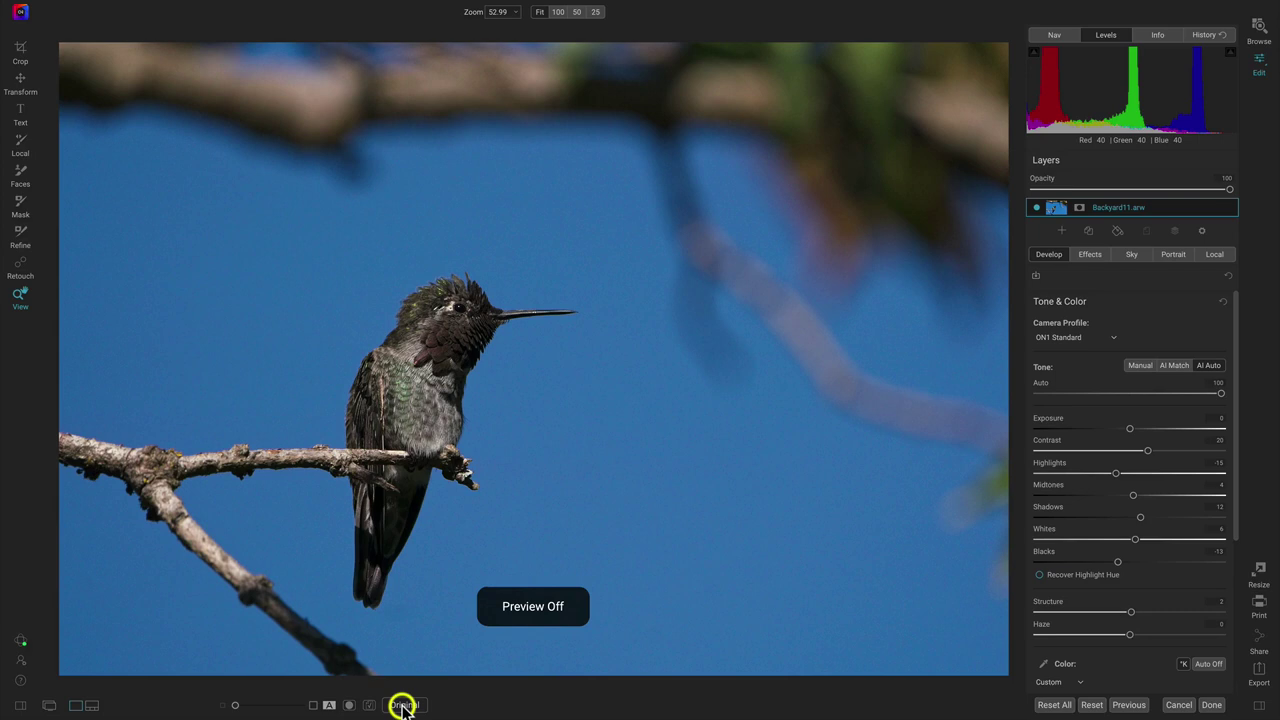
left_click(403, 705)
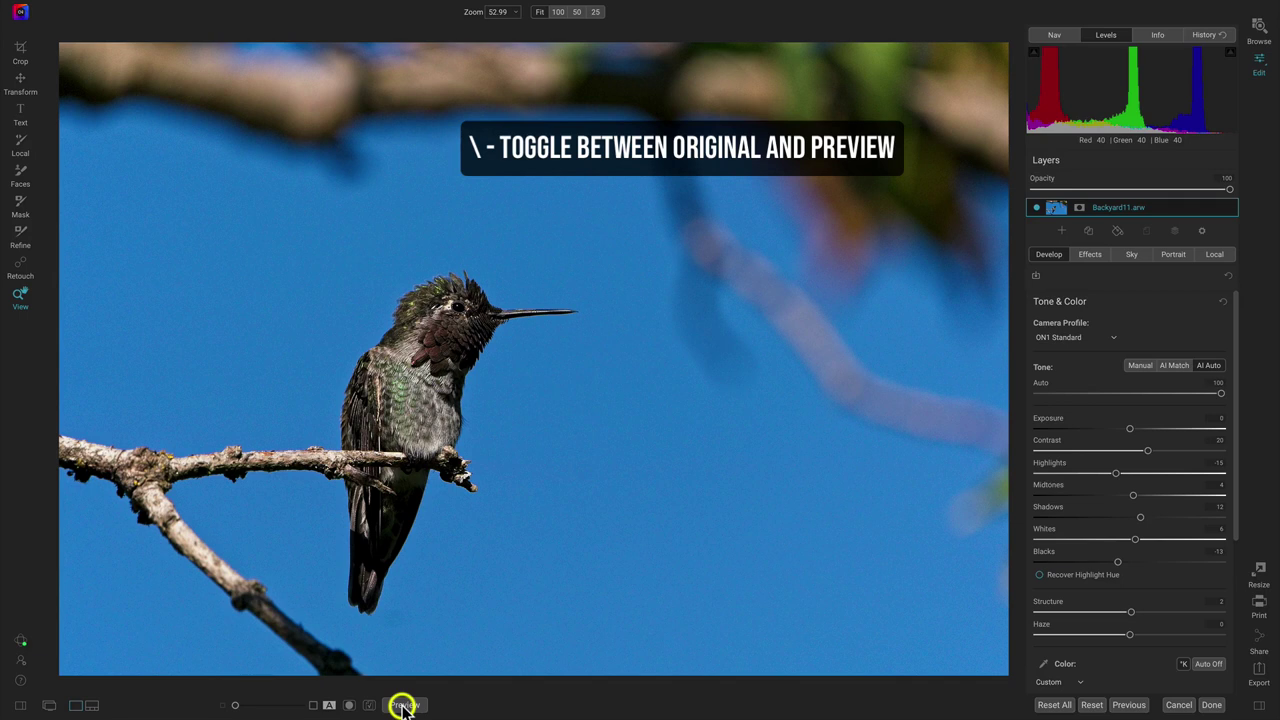
left_click(402, 707)
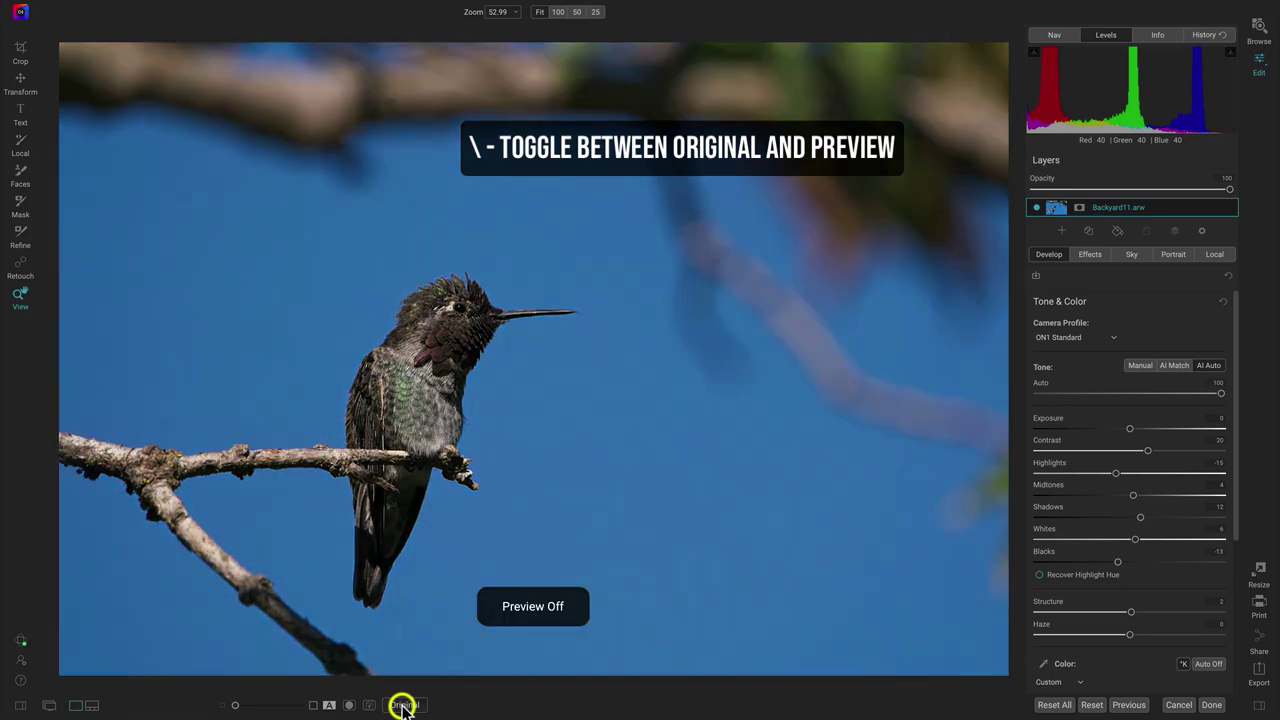
left_click(402, 707)
left_click(402, 707)
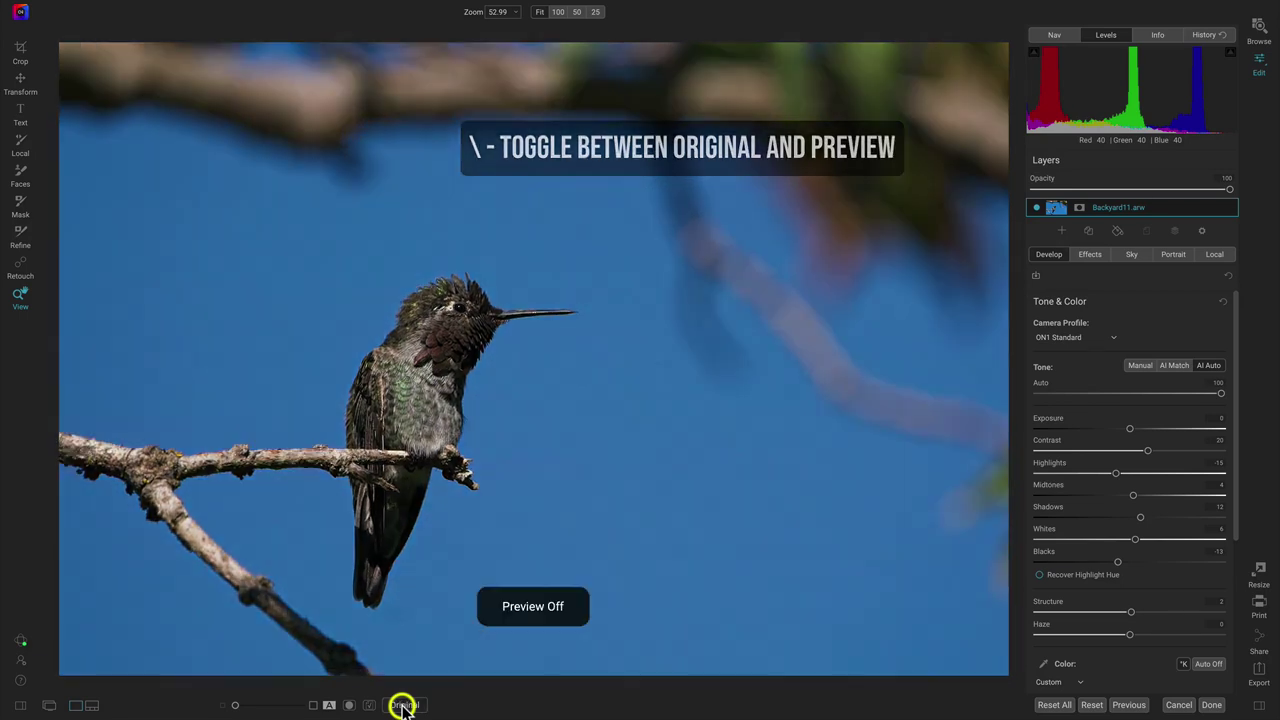
left_click(402, 707)
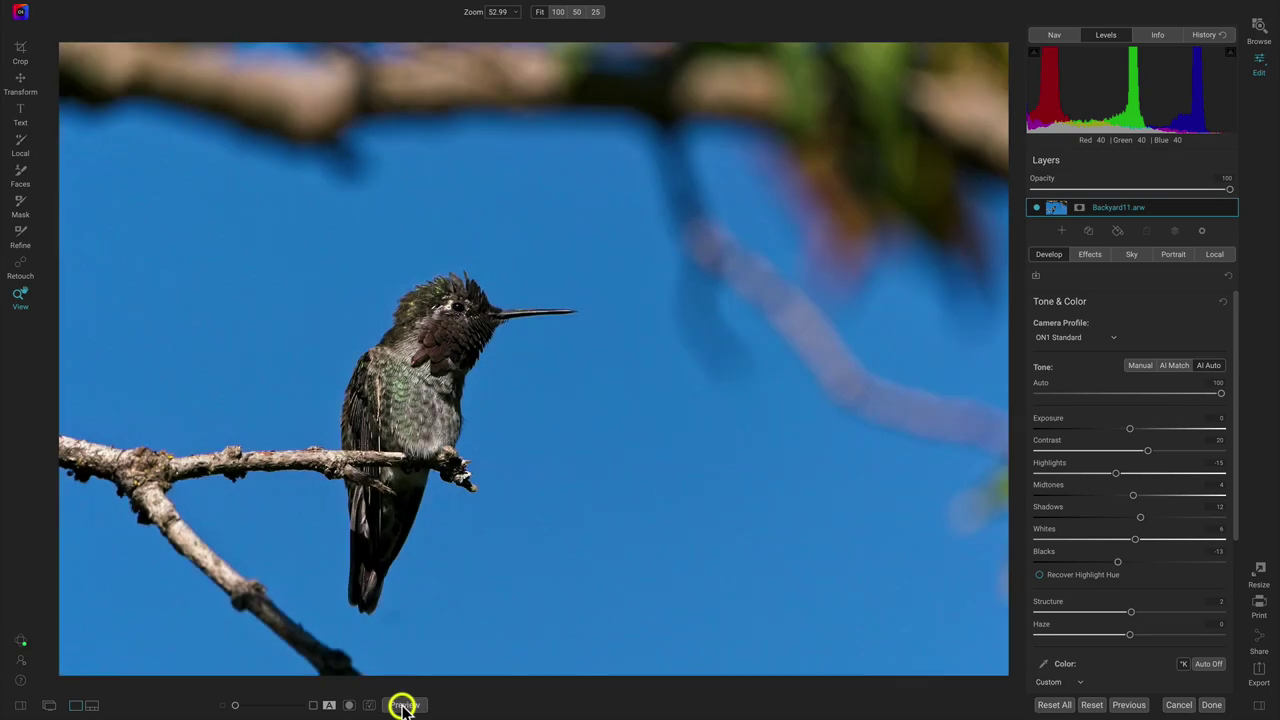
left_click(329, 705)
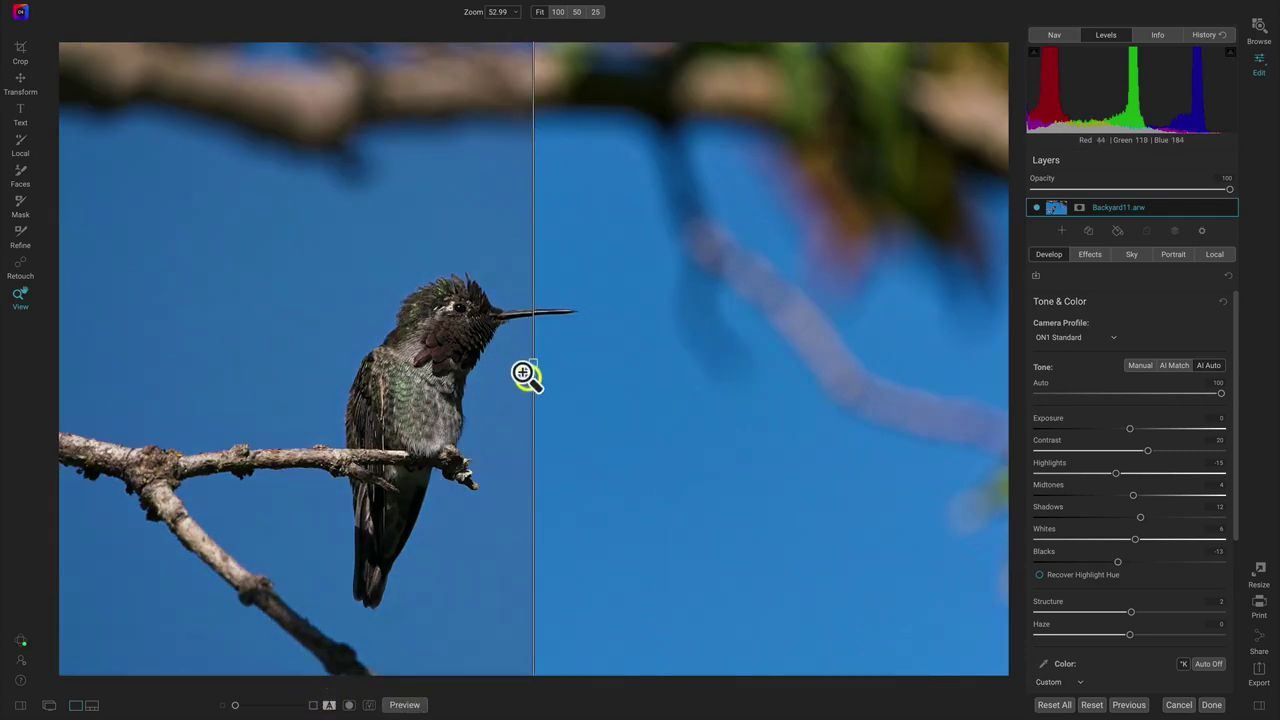
left_click_drag(535, 365, 791, 467)
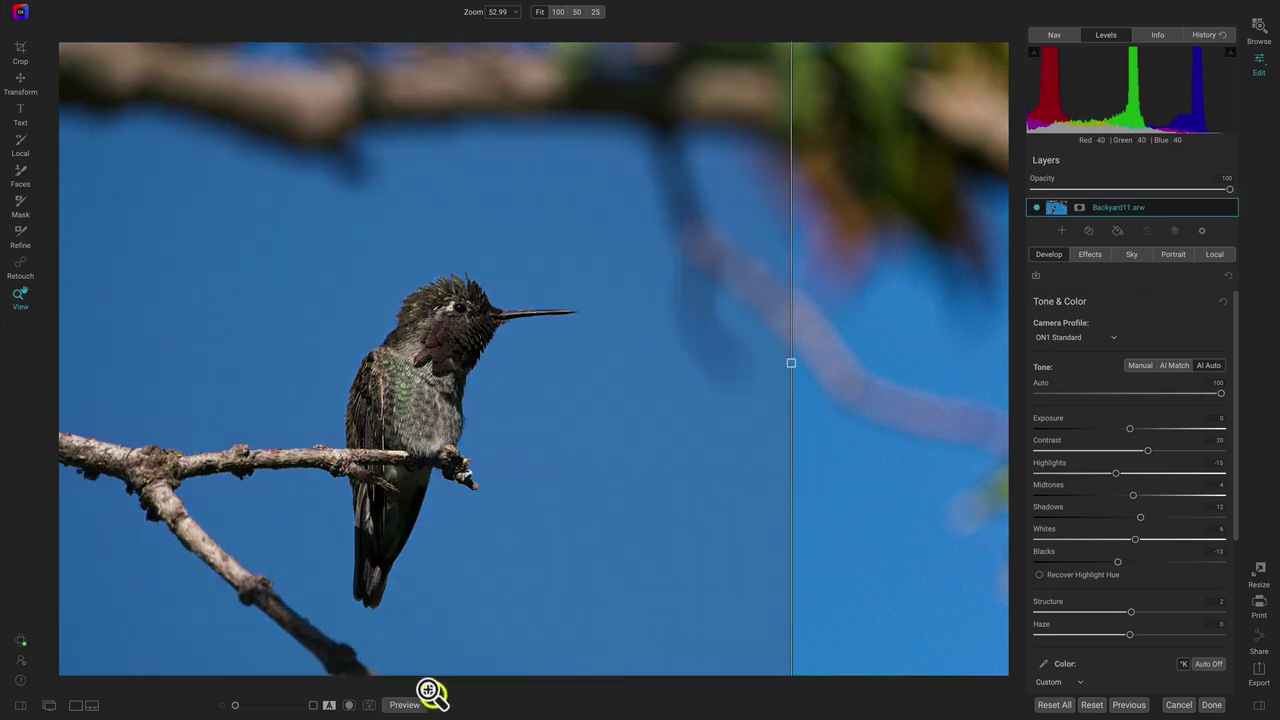